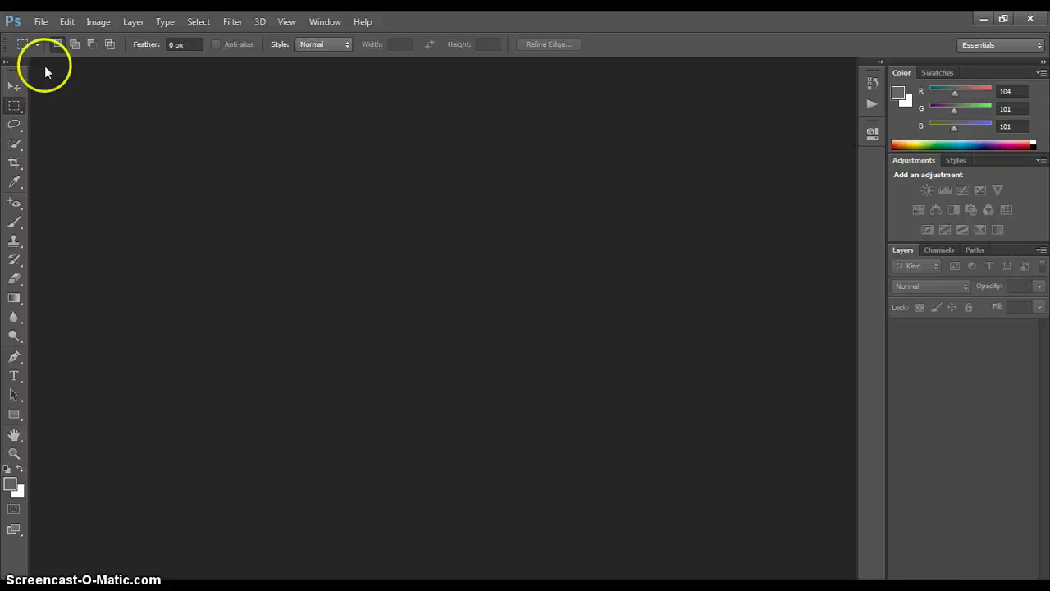
Step: Open outer_space_desktop_2800x1750_hd-wallpaper-816775.jpg from the Desktop and float it in its own window
left_click(40, 22)
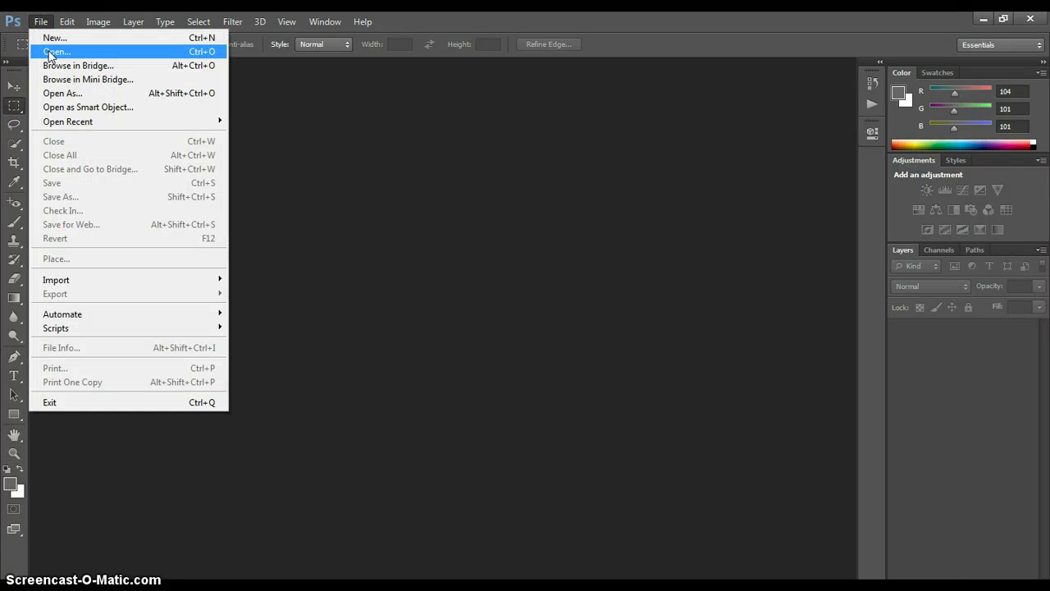
left_click(49, 52)
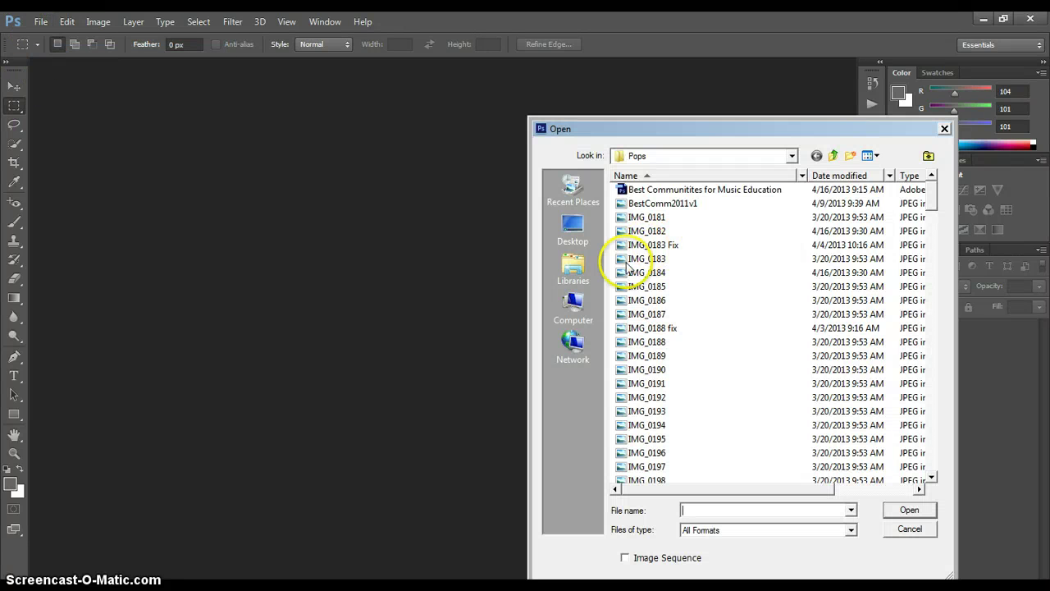
left_click(584, 228)
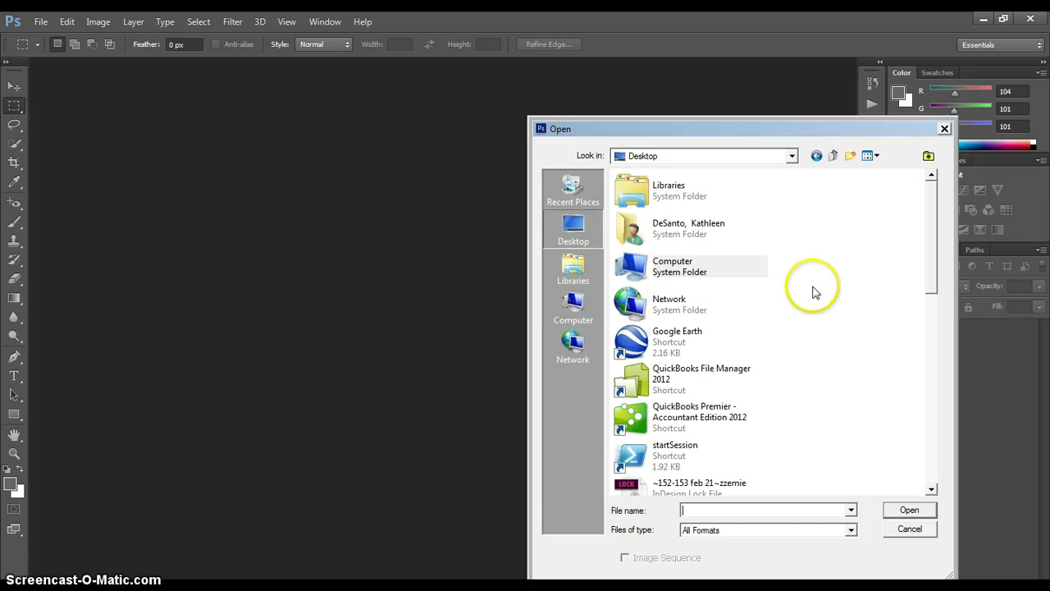
left_click_drag(932, 237, 924, 413)
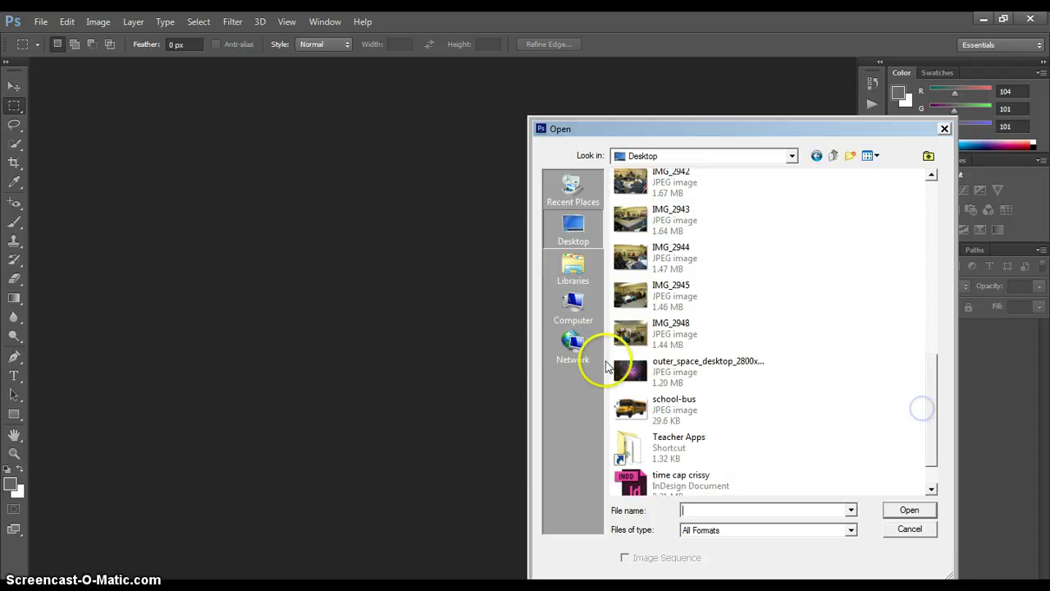
double_click(644, 371)
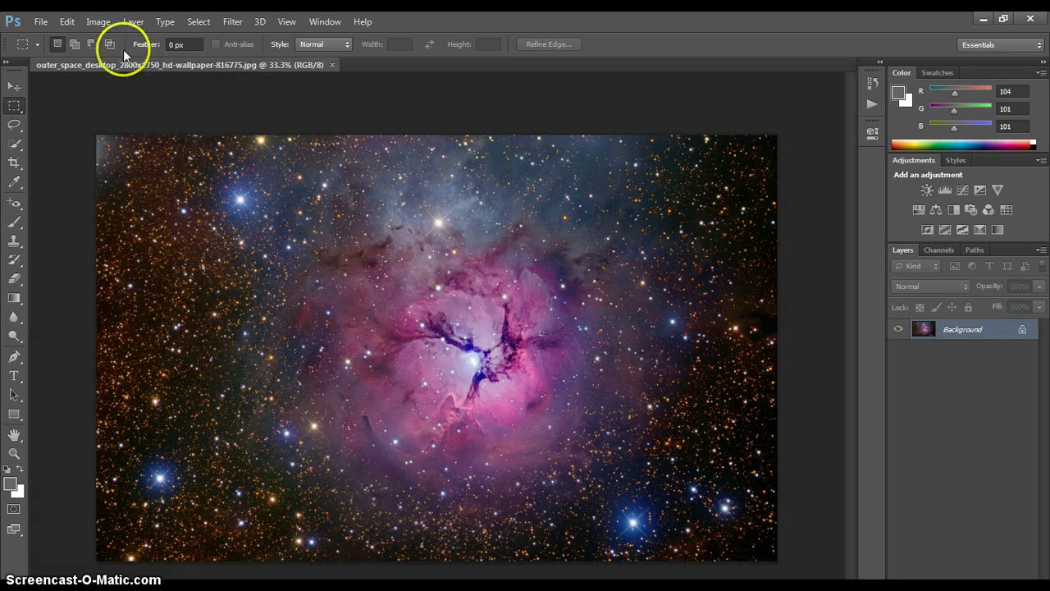
mouse_move(131, 67)
left_mouse_down()
mouse_move(246, 134)
mouse_move(237, 140)
left_mouse_up()
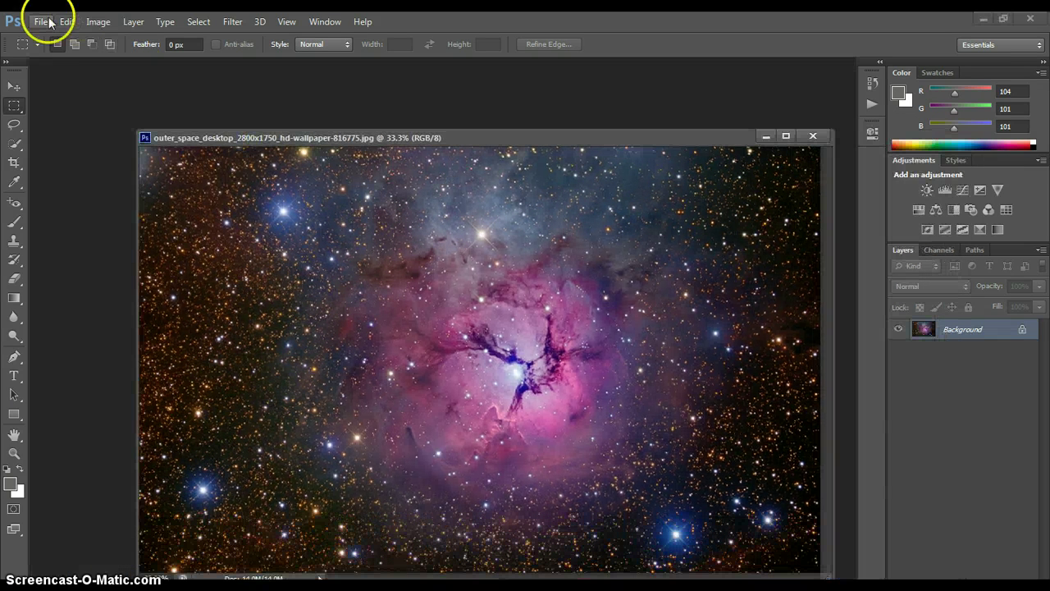
Step: Open school-bus.jpg and float it in its own document window
left_click(41, 22)
left_click(56, 51)
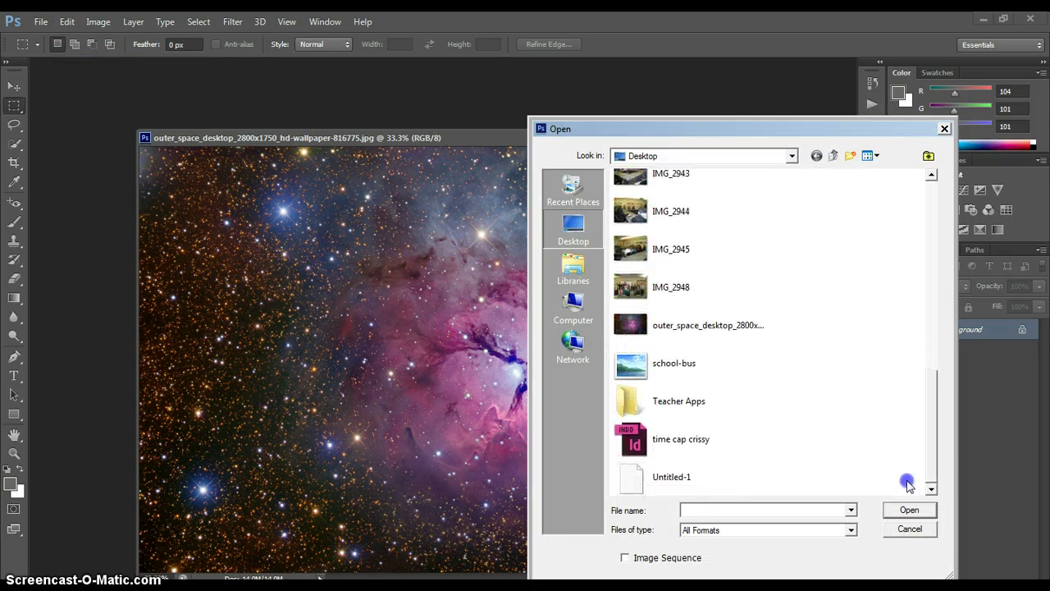
left_click_drag(929, 304, 906, 478)
double_click(630, 357)
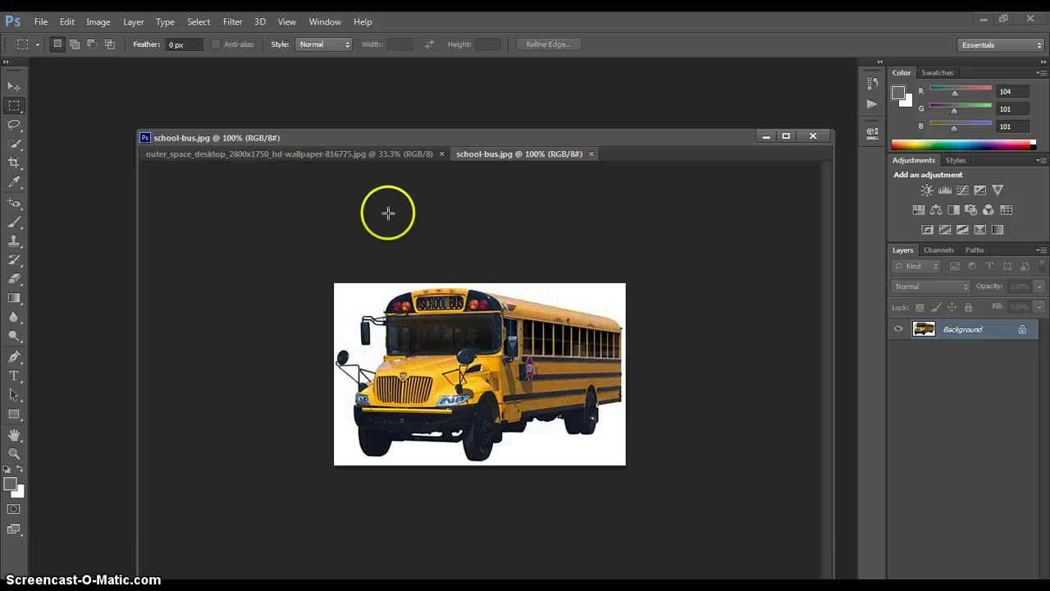
left_click_drag(294, 185, 131, 145)
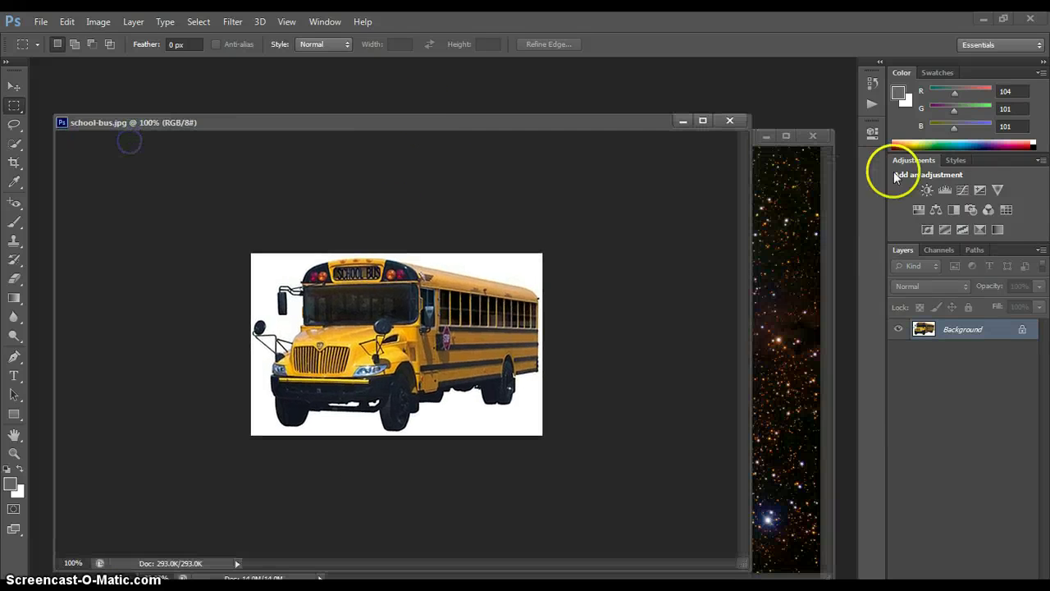
Step: Arrange the nebula and school-bus windows so both images are visible
left_click(832, 235)
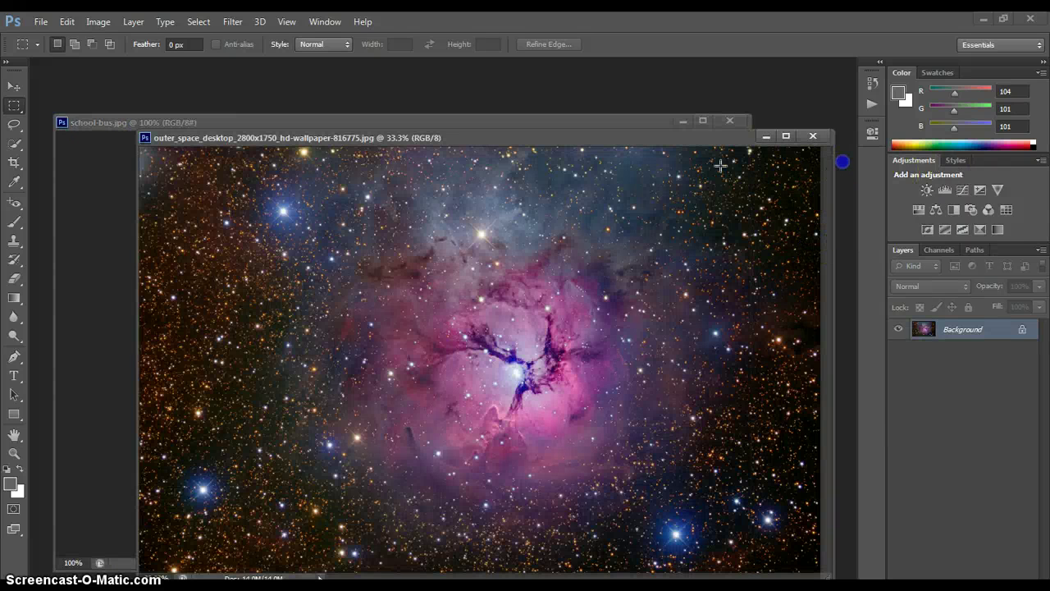
mouse_move(566, 134)
left_mouse_down()
mouse_move(641, 28)
mouse_move(645, 70)
left_mouse_up()
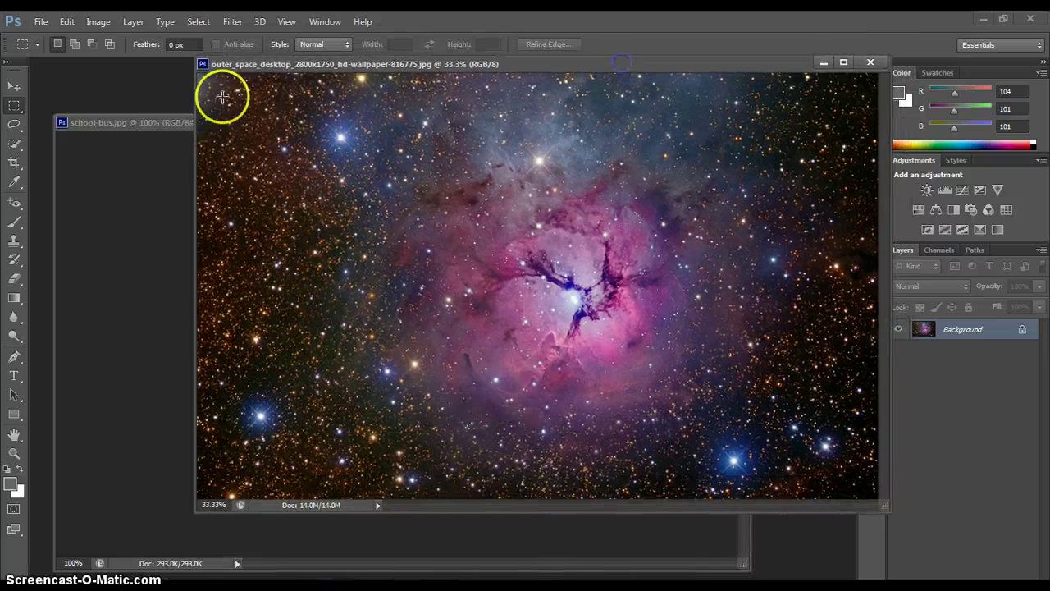
mouse_move(129, 123)
left_mouse_down()
mouse_move(49, 129)
mouse_move(170, 99)
left_mouse_up()
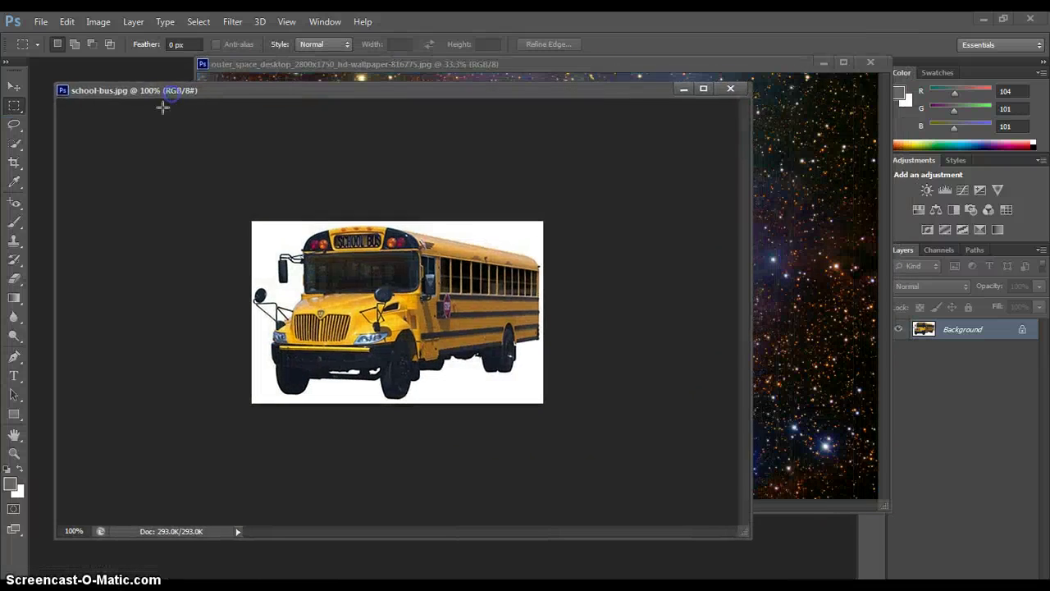
Step: With the Quick Selection Tool, paint over the bus's roof sign, front roof and grille
left_click(14, 124)
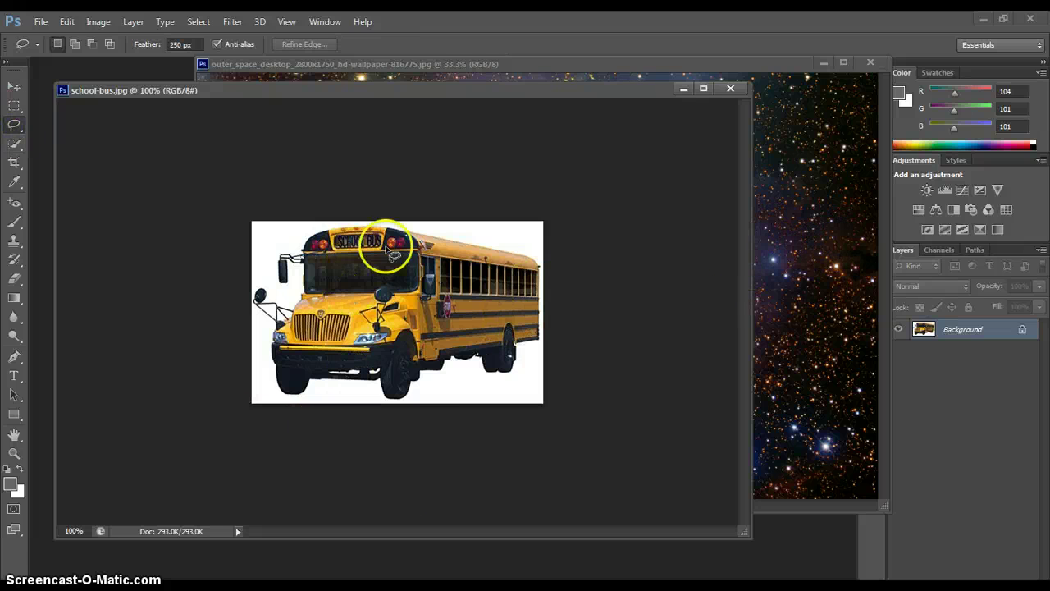
left_click(14, 124)
left_click(15, 146)
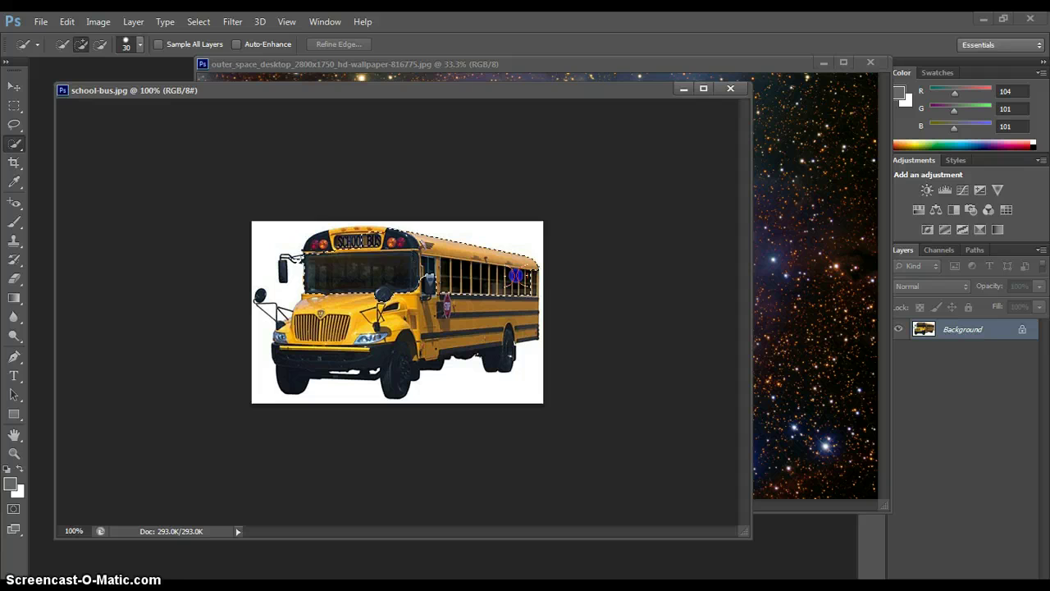
left_click_drag(358, 241, 334, 240)
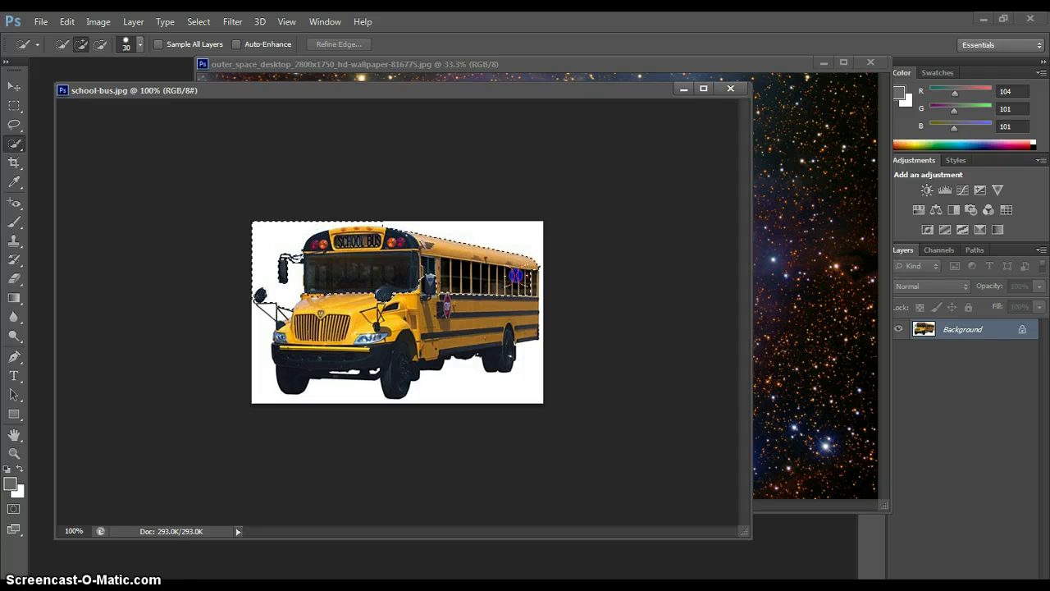
left_click_drag(293, 328, 320, 315)
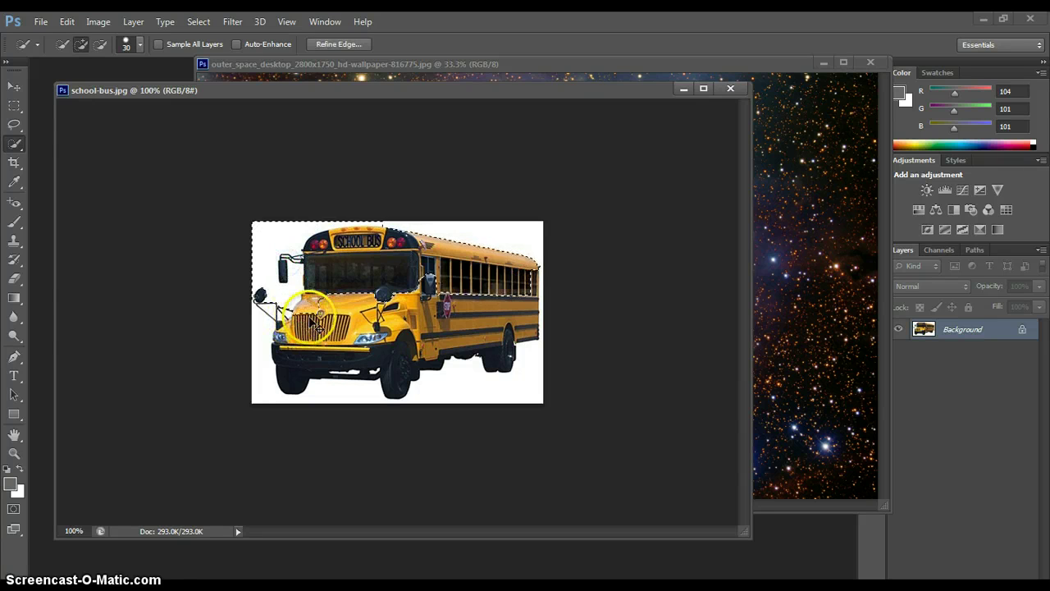
Step: Clear the selection and reselect the bus: windshield, headlight, lower grille, lower-left and mirror
key("ctrl+d")
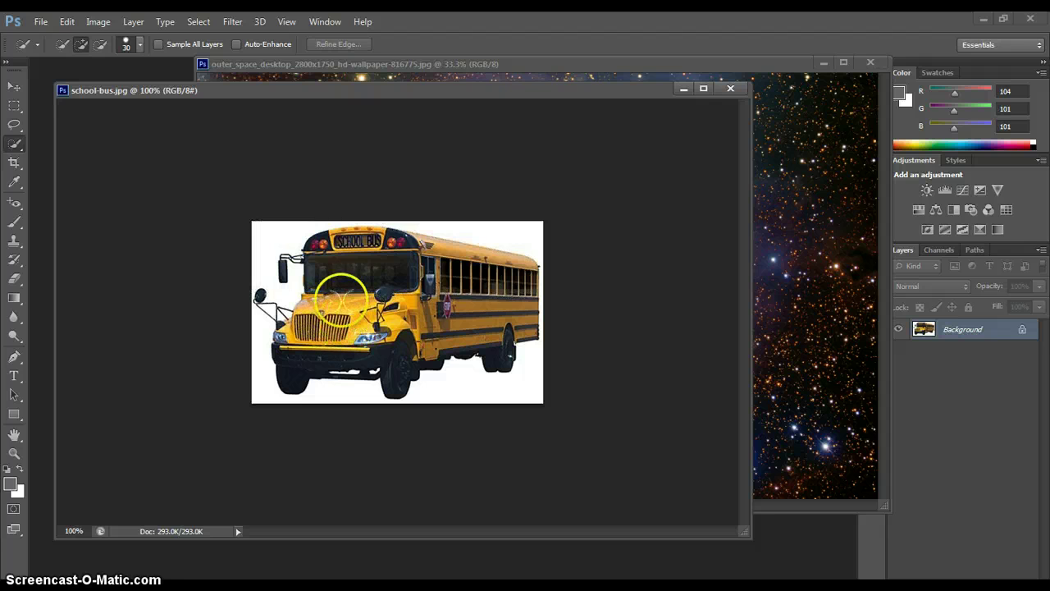
left_click_drag(356, 276, 395, 248)
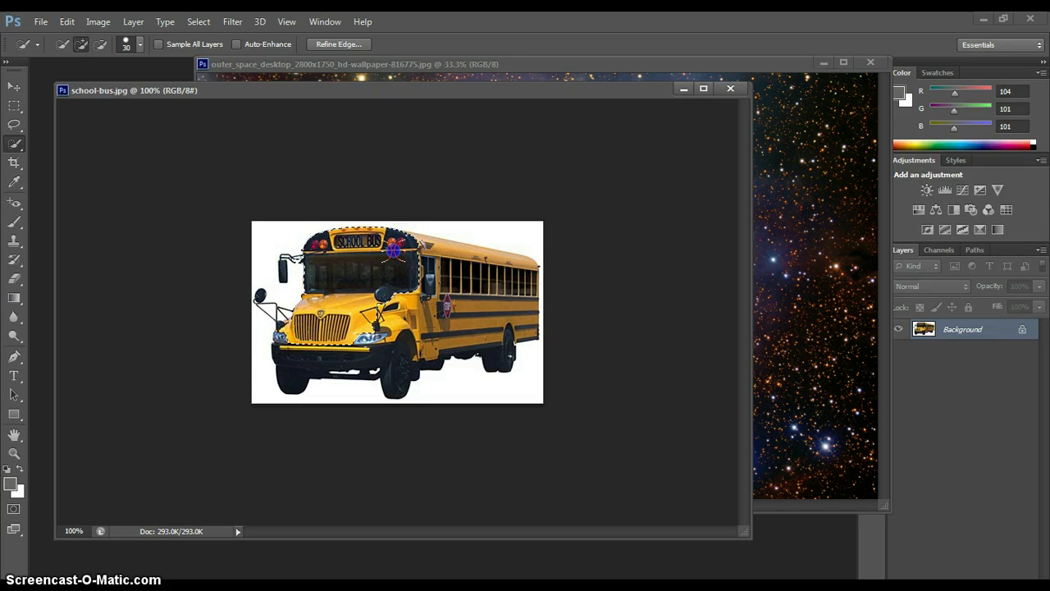
left_click_drag(289, 329, 290, 334)
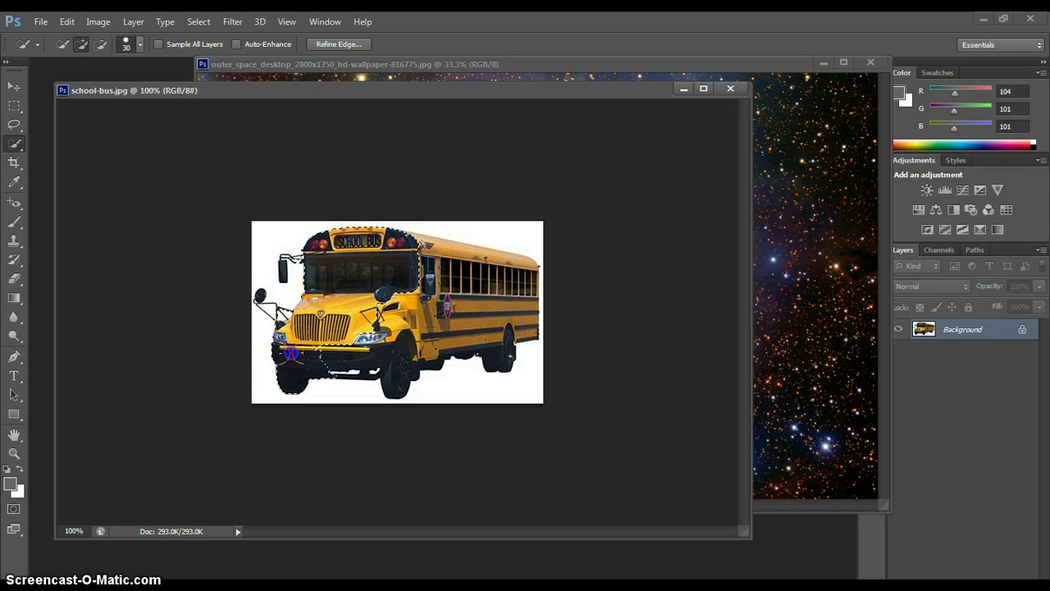
left_click_drag(382, 366, 358, 370)
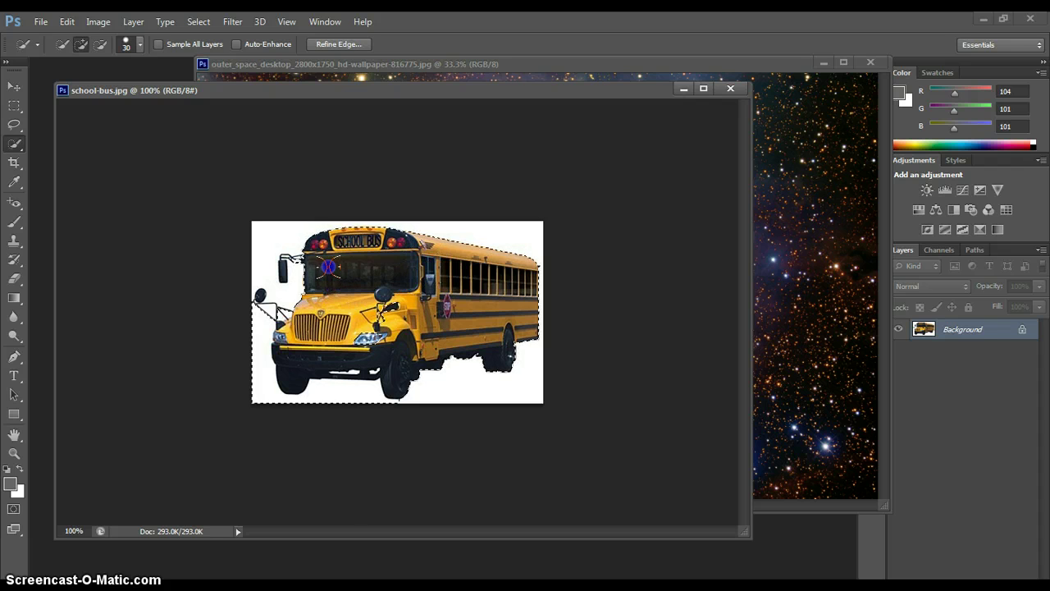
mouse_move(310, 259)
left_mouse_down()
mouse_move(301, 264)
mouse_move(320, 276)
left_mouse_up()
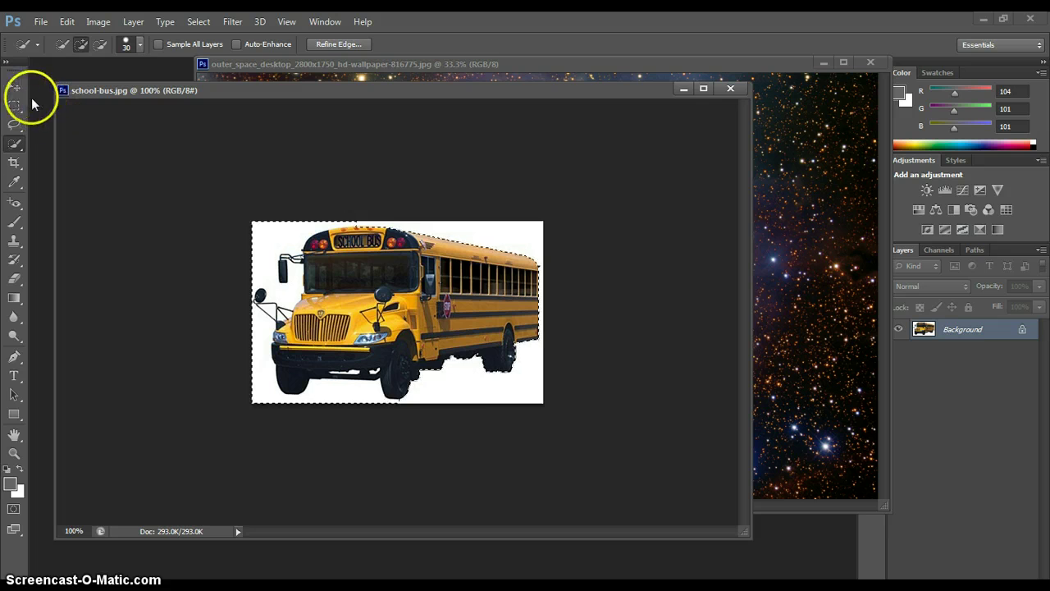
Step: Drag the selected bus onto the nebula image near its centre
left_click(19, 90)
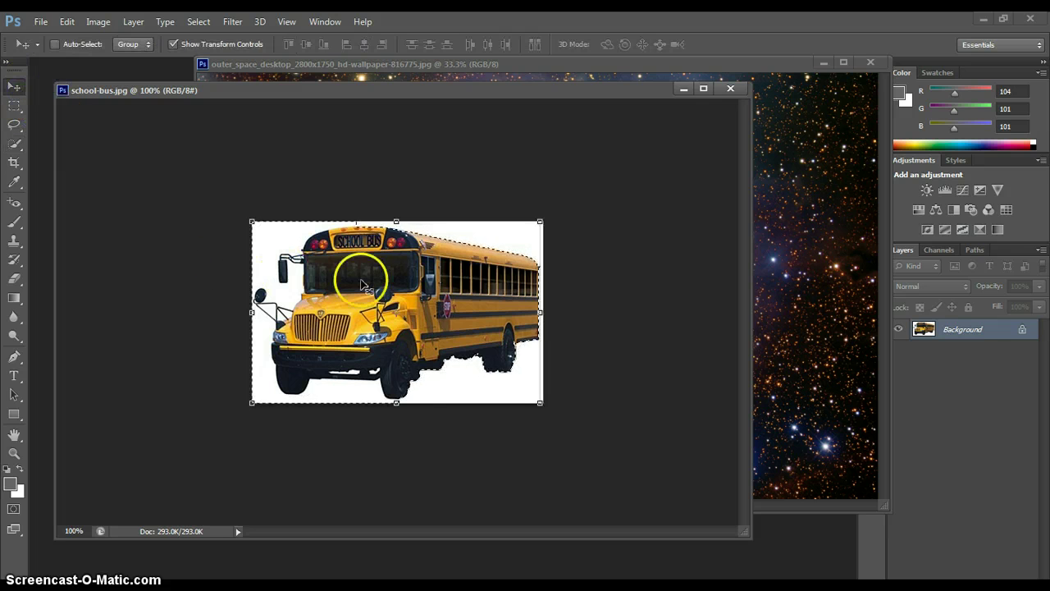
mouse_move(354, 269)
left_mouse_down()
mouse_move(701, 305)
mouse_move(710, 287)
left_mouse_up()
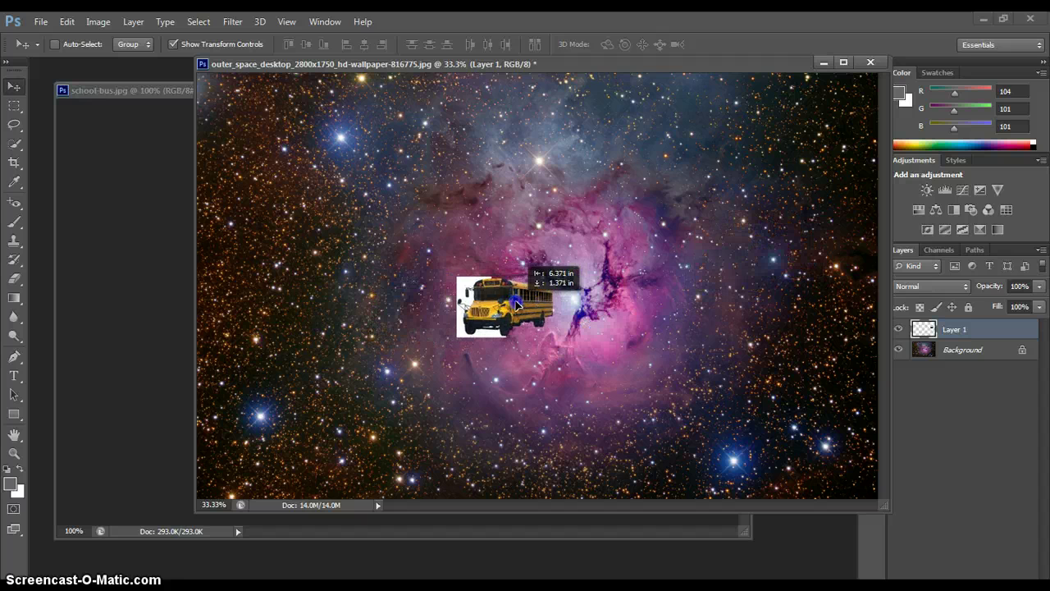
mouse_move(710, 287)
left_mouse_down()
mouse_move(473, 332)
mouse_move(270, 464)
left_mouse_up()
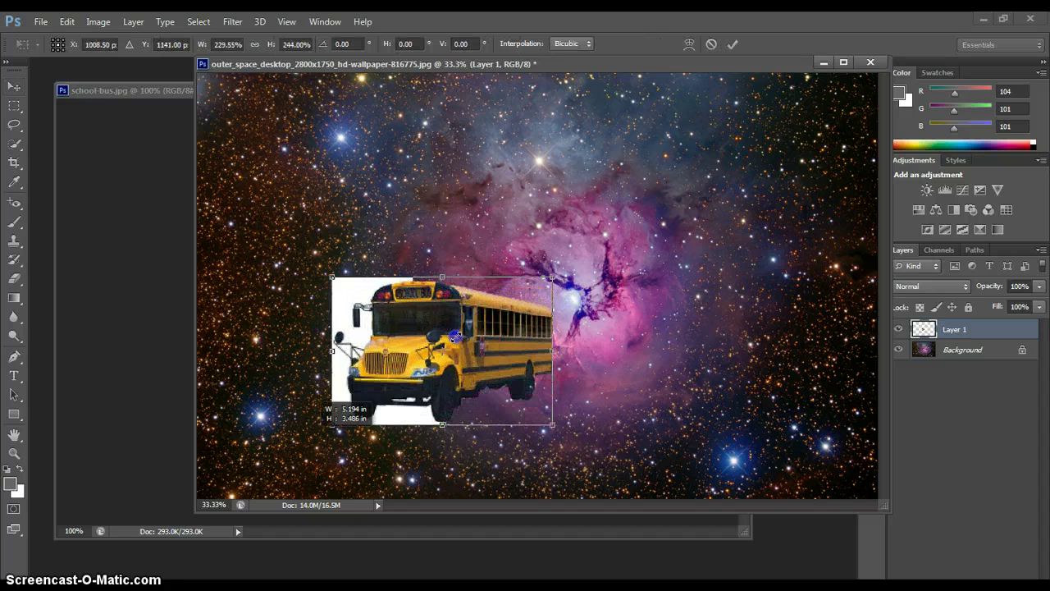
Step: Scale the bus up to about 388%, shift it left of centre, and apply the transformation
left_click_drag(282, 284, 183, 225)
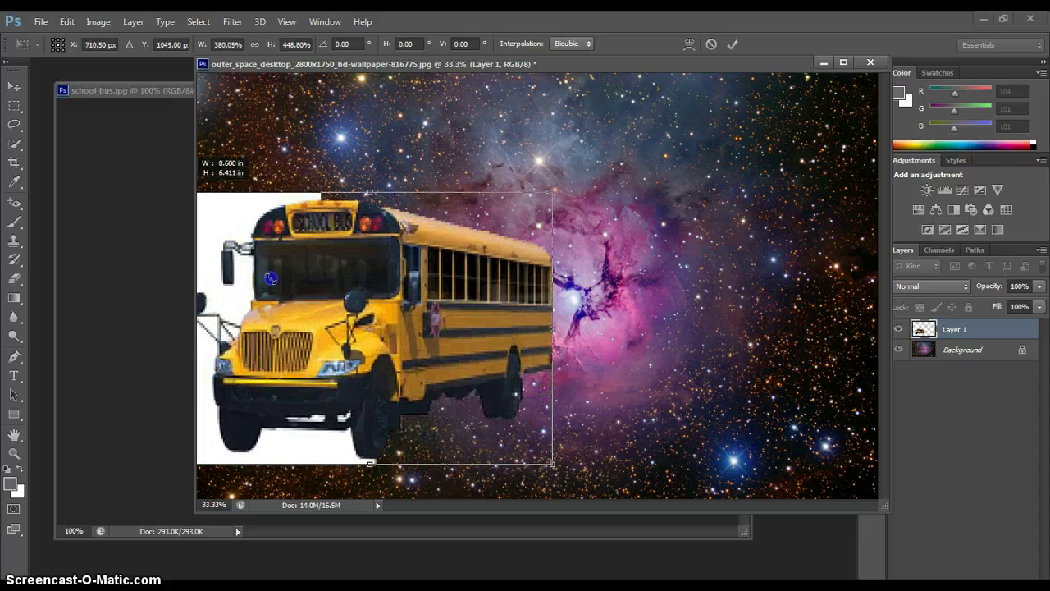
left_click_drag(386, 380, 443, 357)
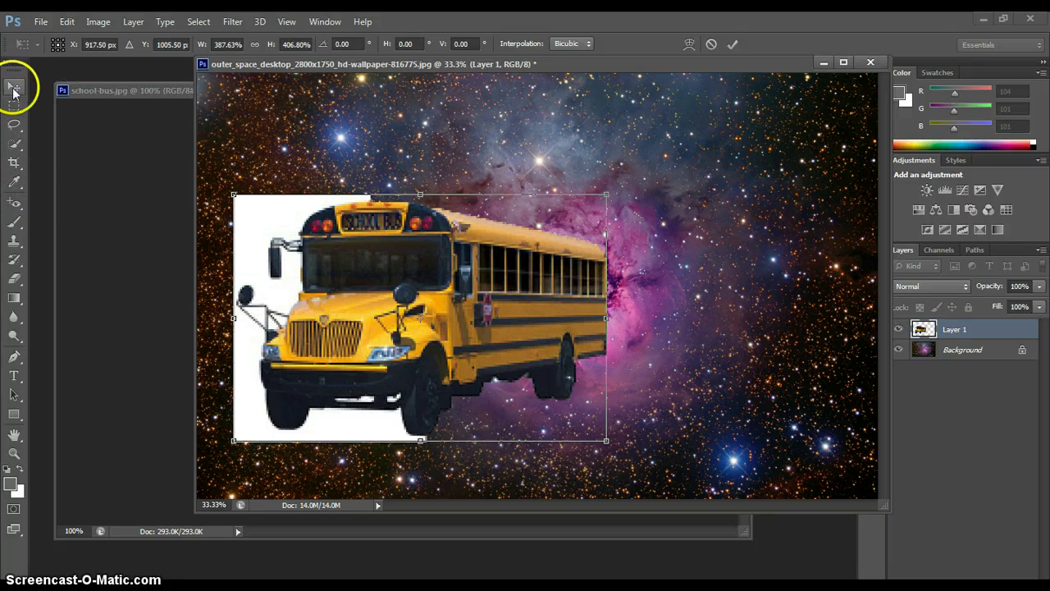
left_click(14, 85)
key("Return")
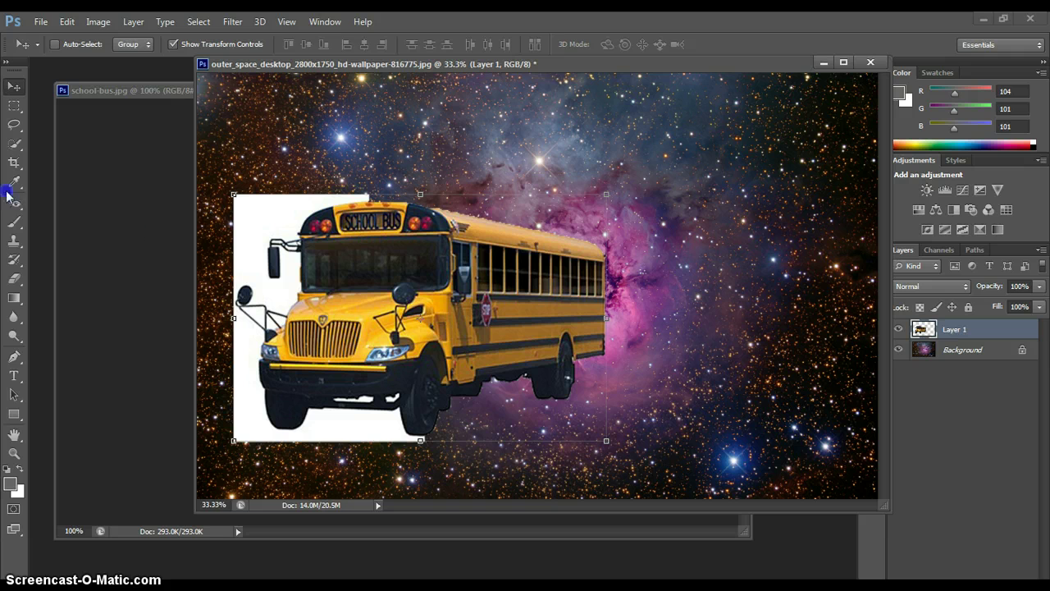
Step: Quick-select the white box around the bus, delete it, and deselect
left_click(15, 146)
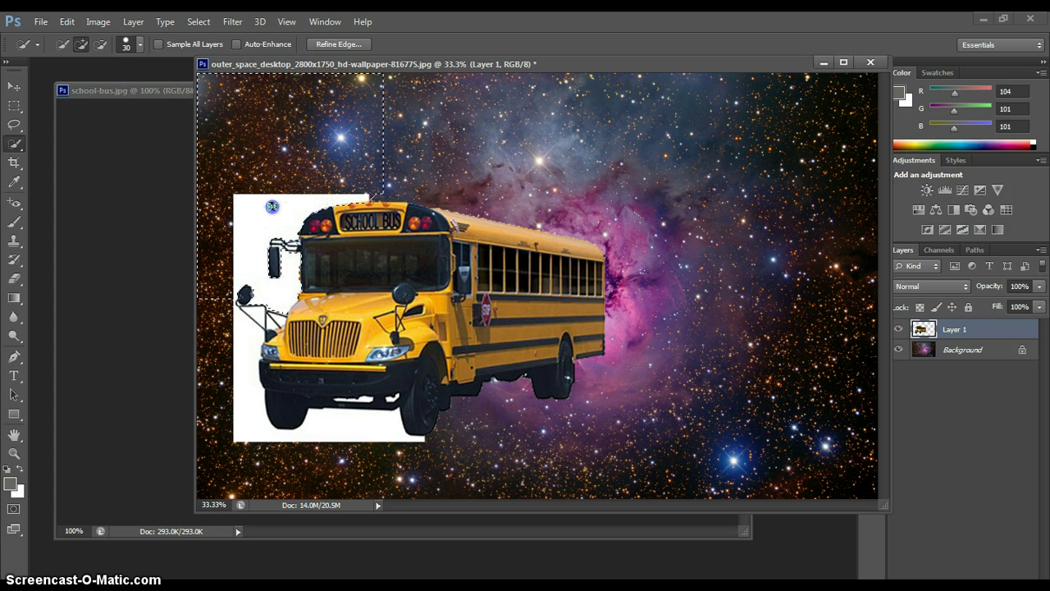
left_click_drag(328, 175, 248, 212)
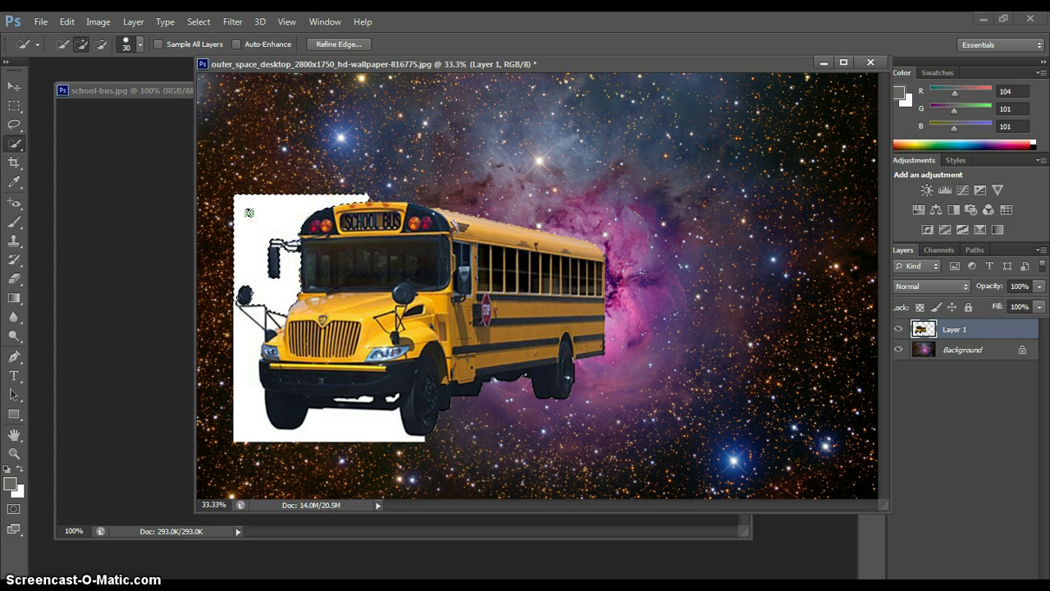
key("Delete")
left_click(247, 361)
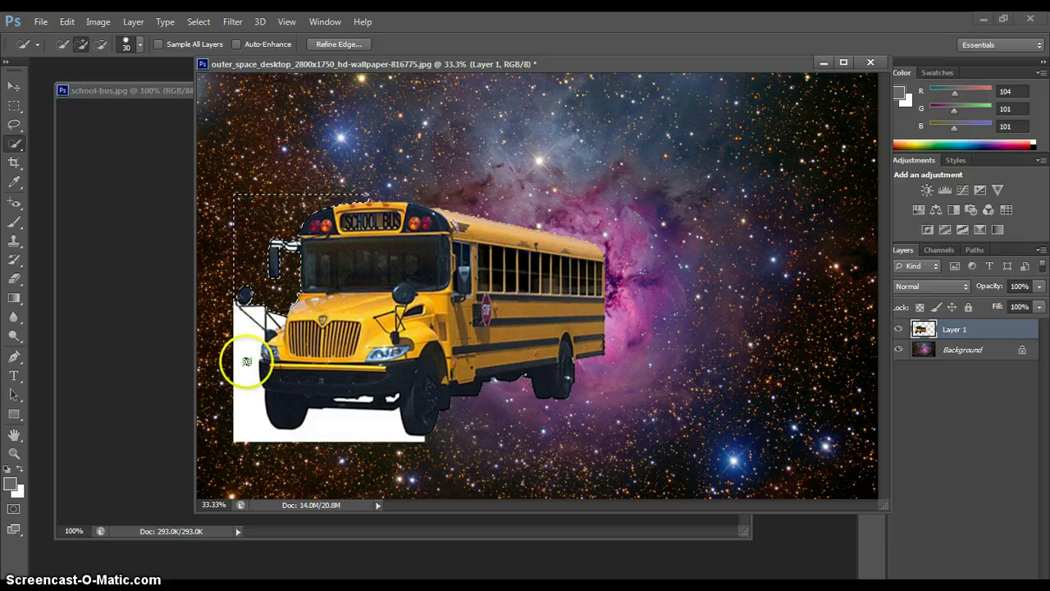
key("ctrl+d")
Step: Delete the remaining white strips on the left edge and beneath the bus
left_click_drag(248, 355, 249, 333)
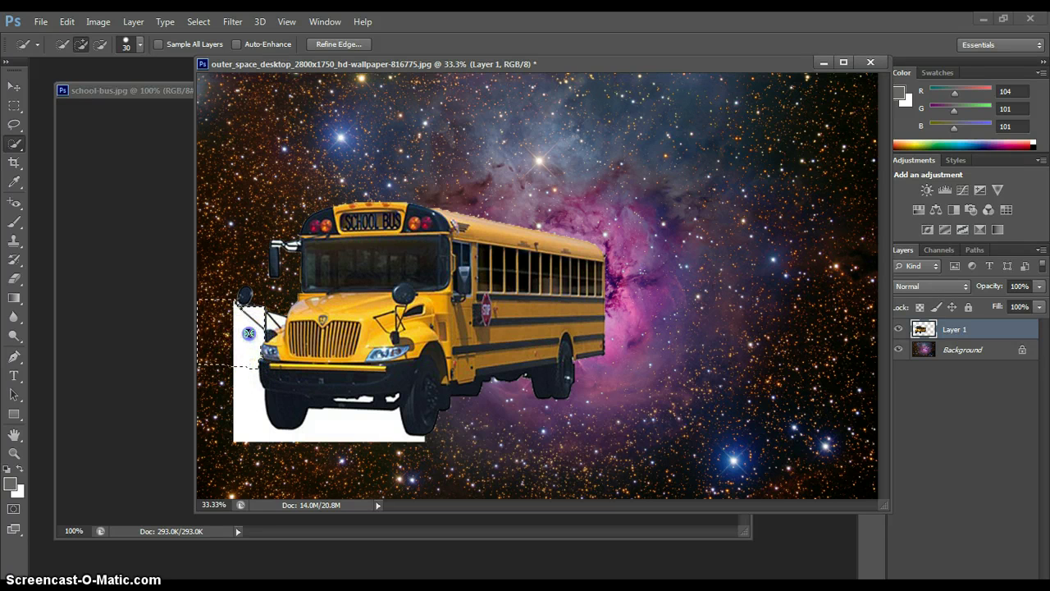
key("Delete")
left_click_drag(287, 421, 376, 438)
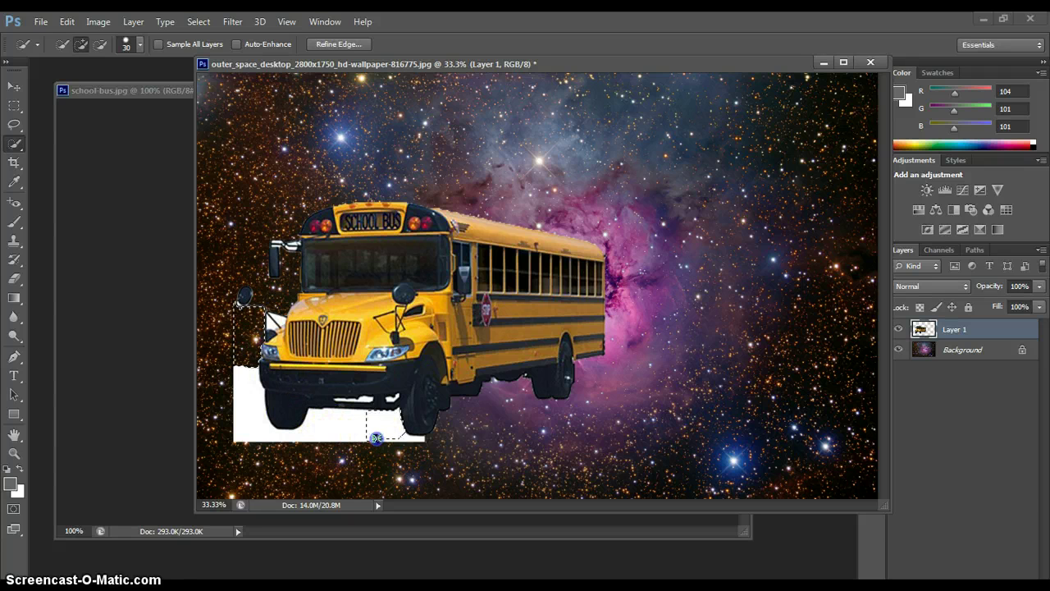
left_click(262, 421)
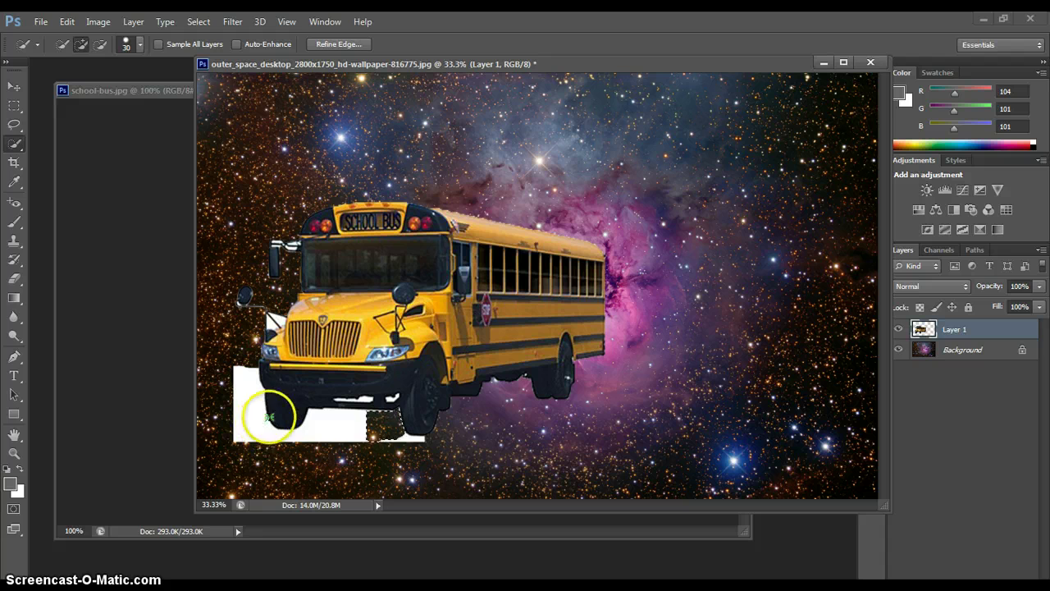
left_click_drag(295, 418, 344, 428)
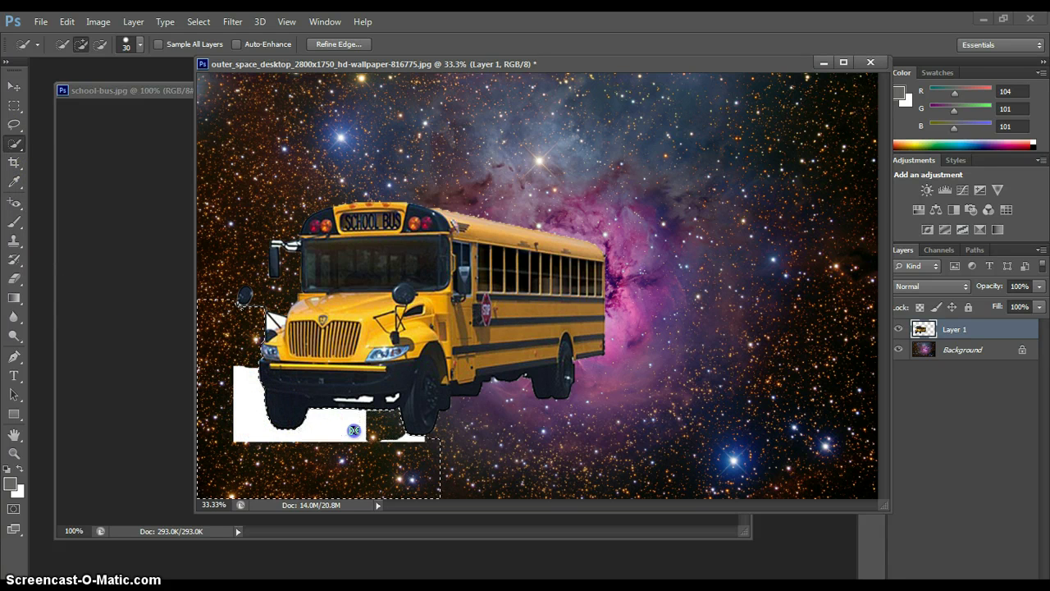
left_click(233, 443, "alt")
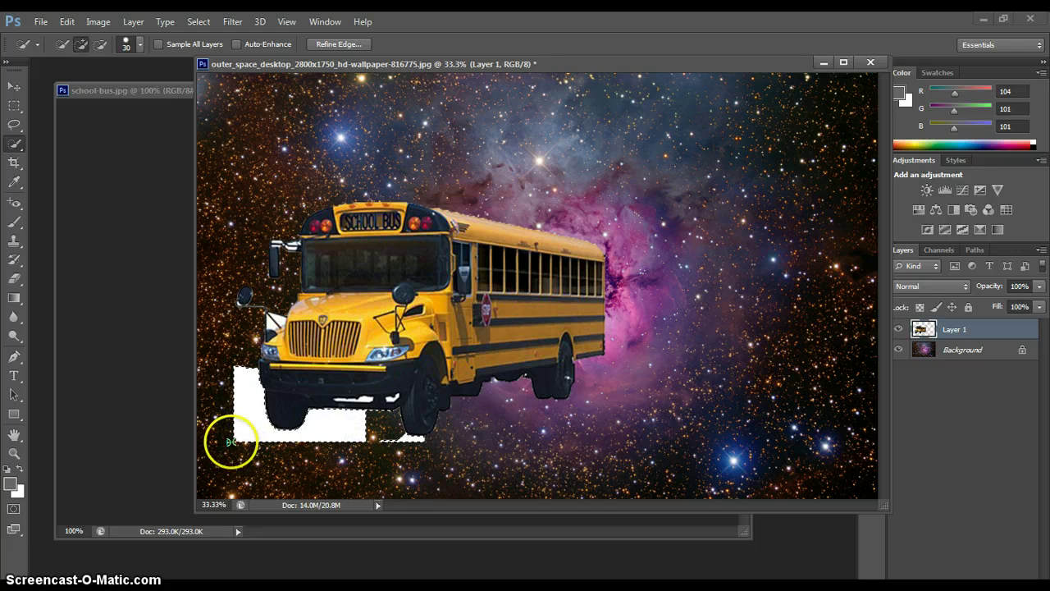
key("Delete")
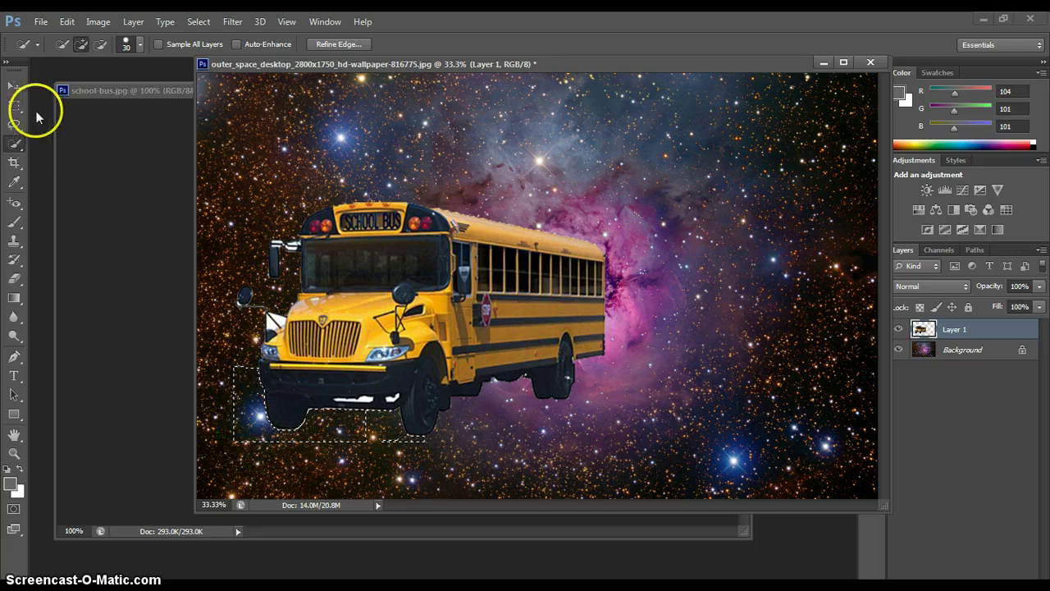
Step: Briefly show Free Transform handles on the bus layer, then return to the Move tool
key("v")
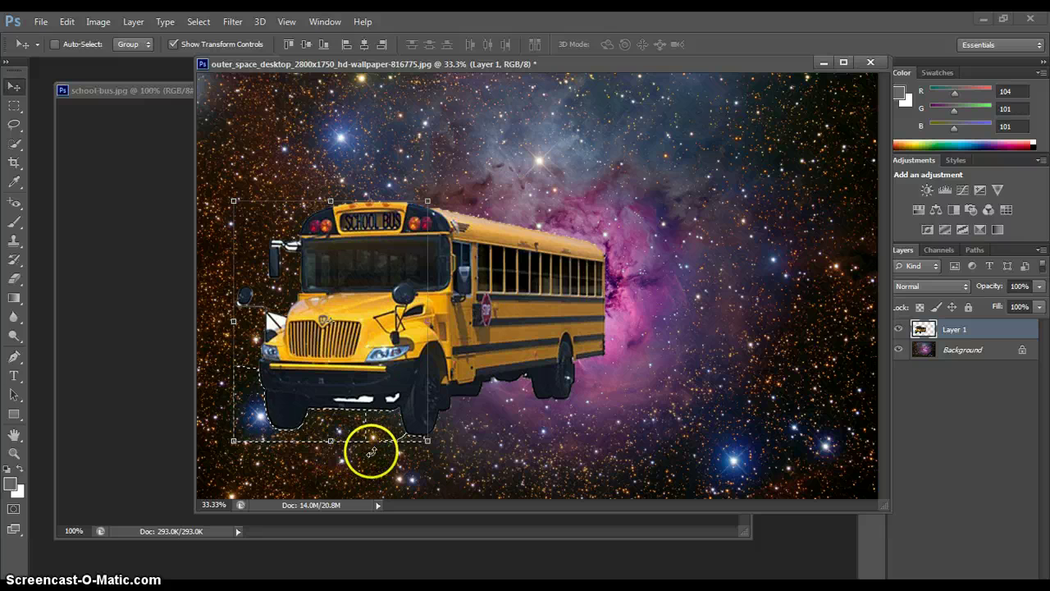
left_click(371, 451)
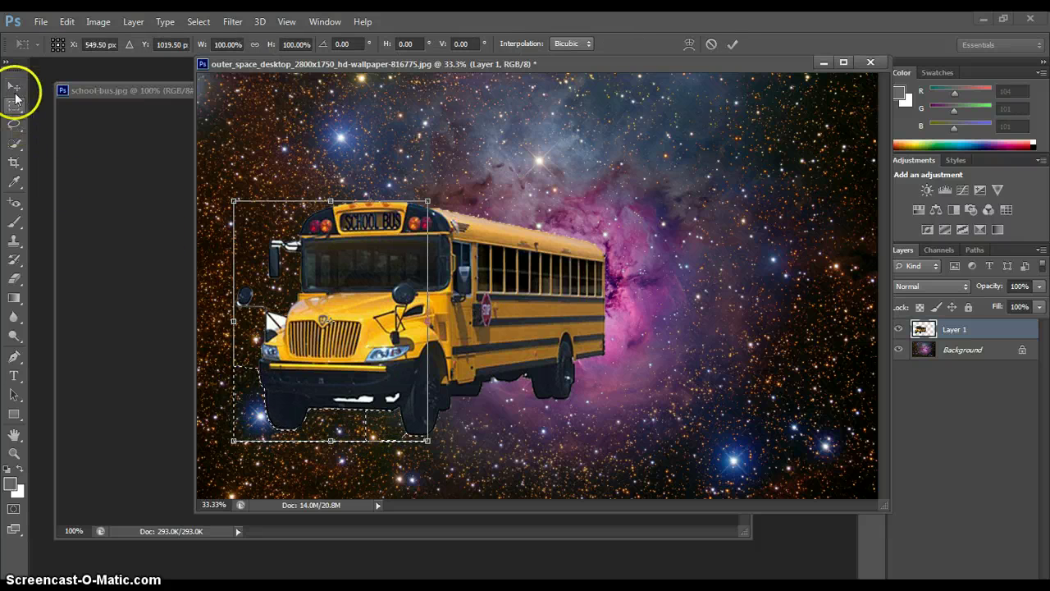
left_click(14, 87)
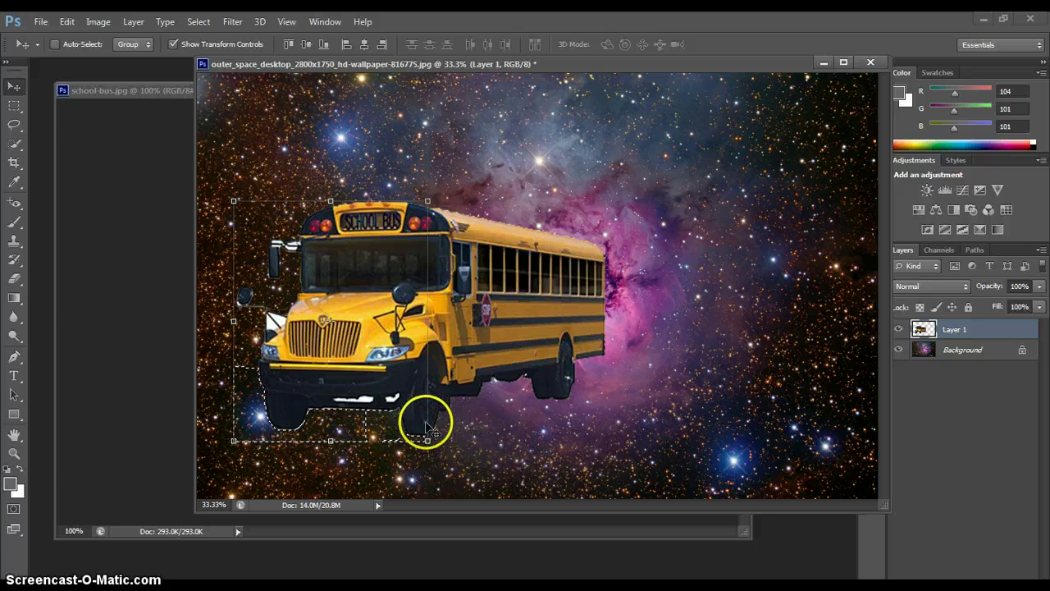
Step: Cancel the Save As dialog, clear the leftover selection, and bring up the Layer menu
key("ctrl+shift+s")
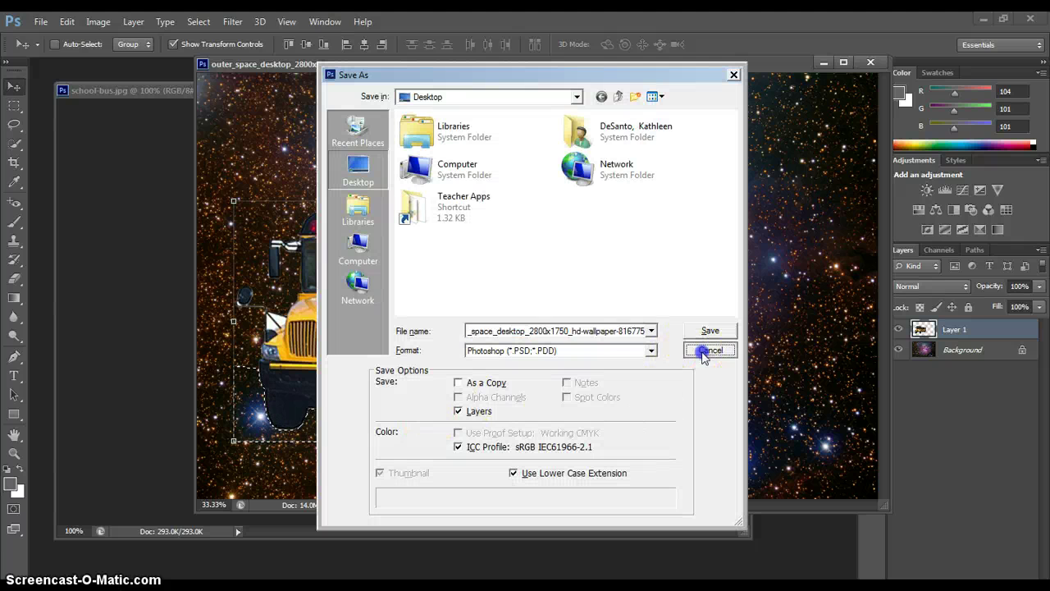
left_click(709, 349)
key("ctrl+d")
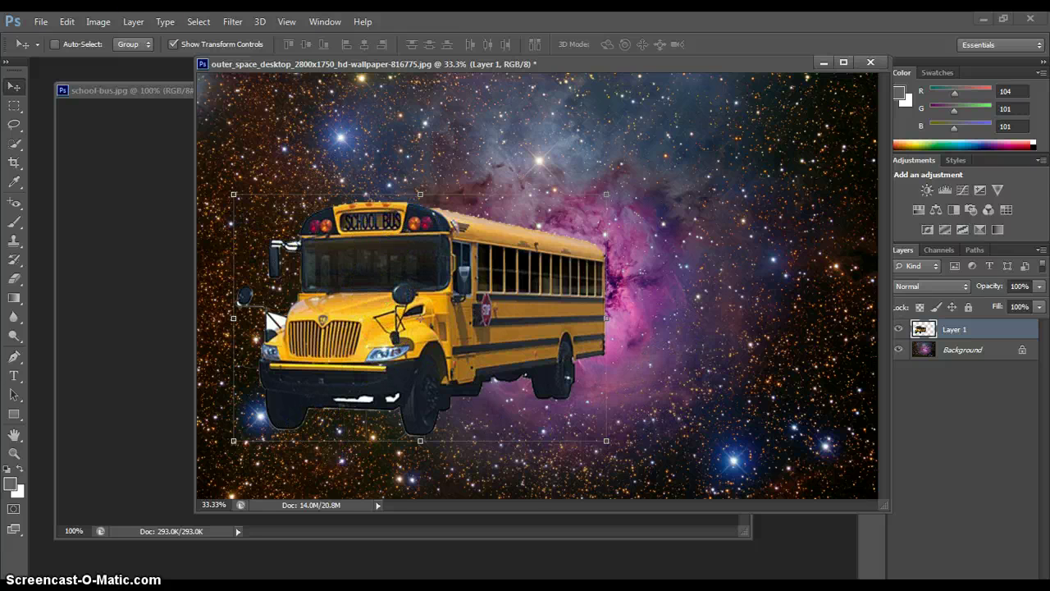
left_click(133, 21)
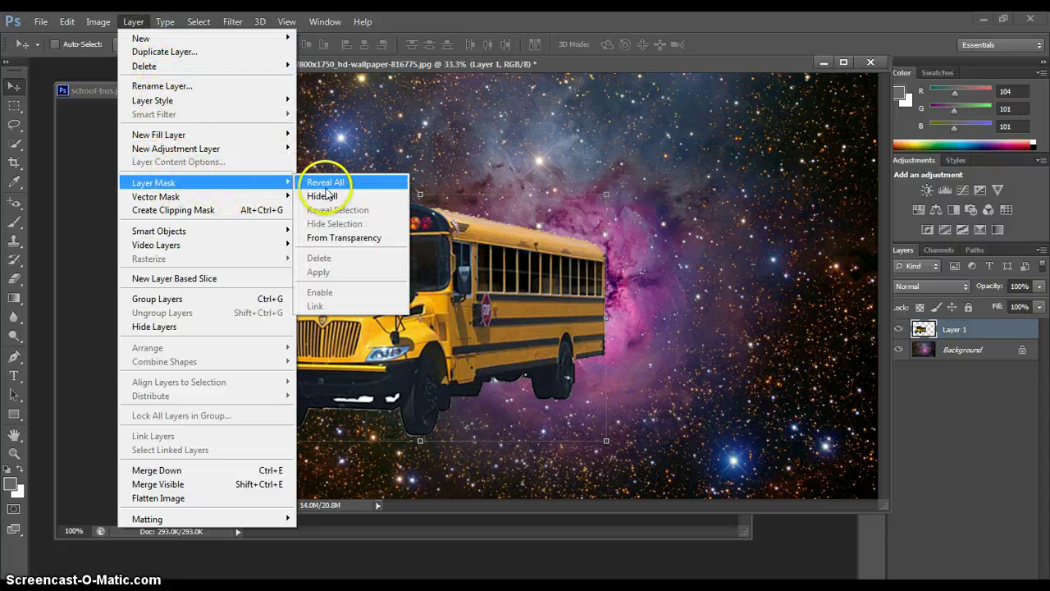
mouse_move(153, 183)
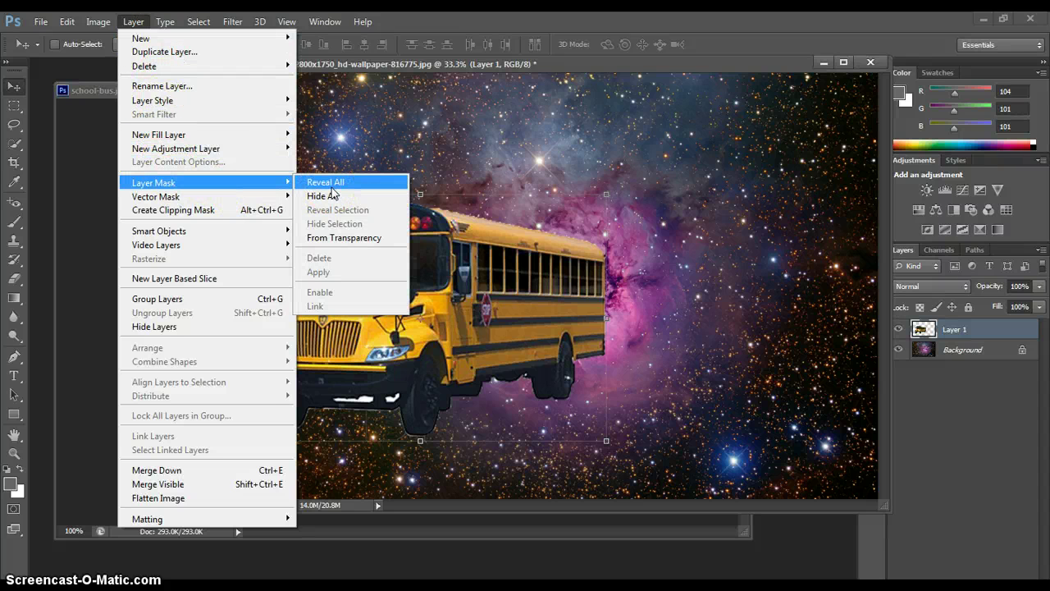
Step: Add a Reveal All mask to Layer 1 and draw an elliptical marquee around the bus front
left_click(332, 186)
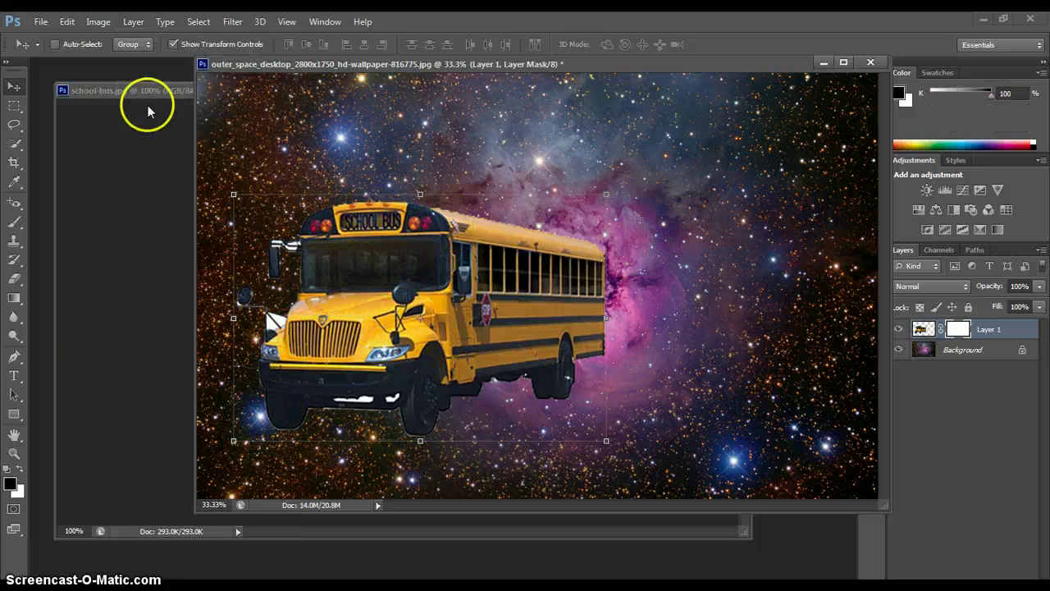
left_click(14, 107)
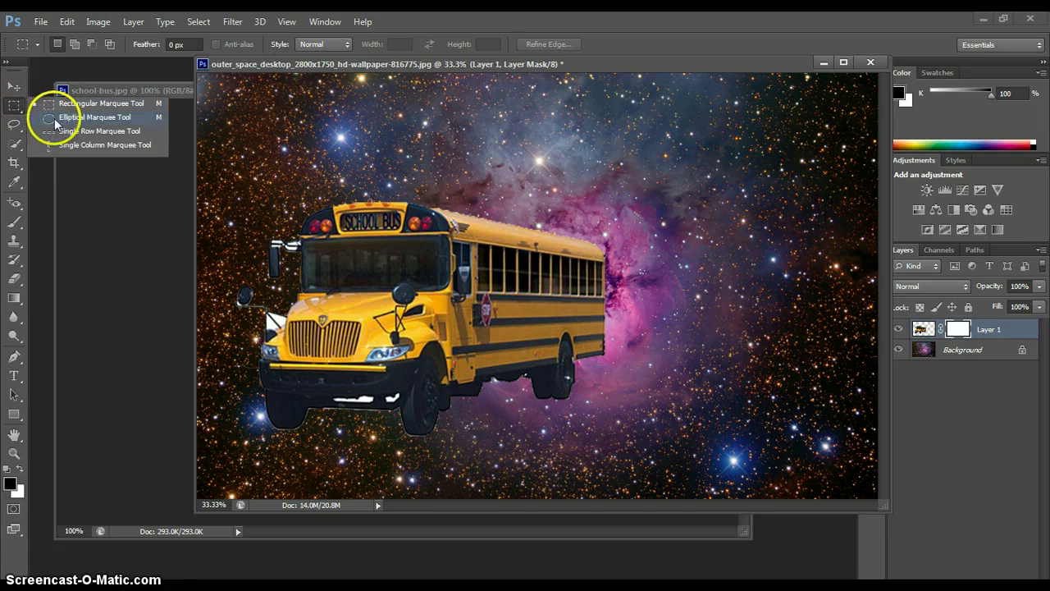
left_click(49, 113)
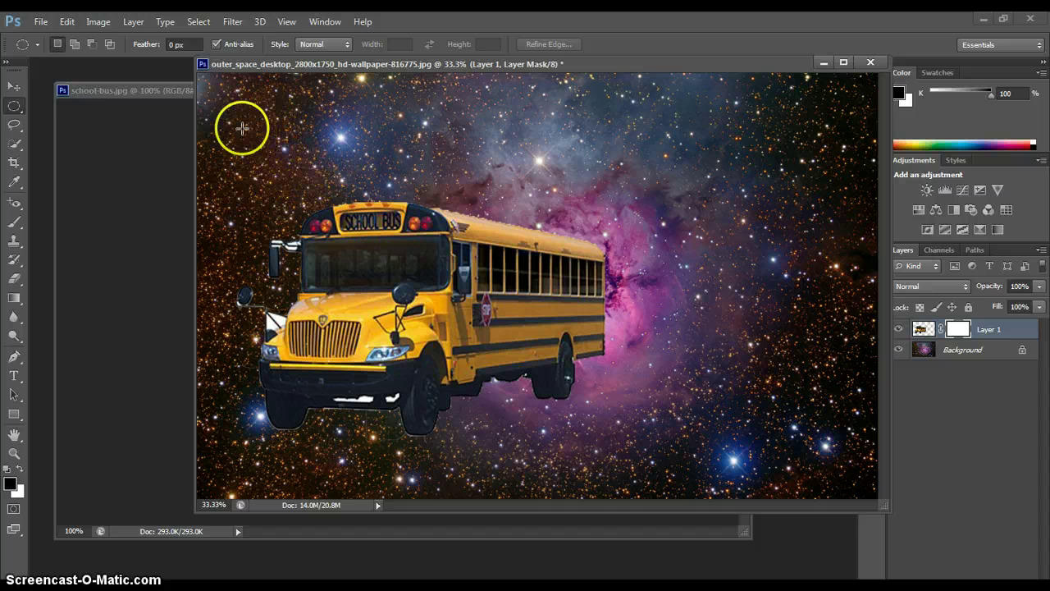
mouse_move(243, 128)
left_mouse_down()
mouse_move(650, 408)
mouse_move(704, 427)
mouse_move(651, 407)
left_mouse_up()
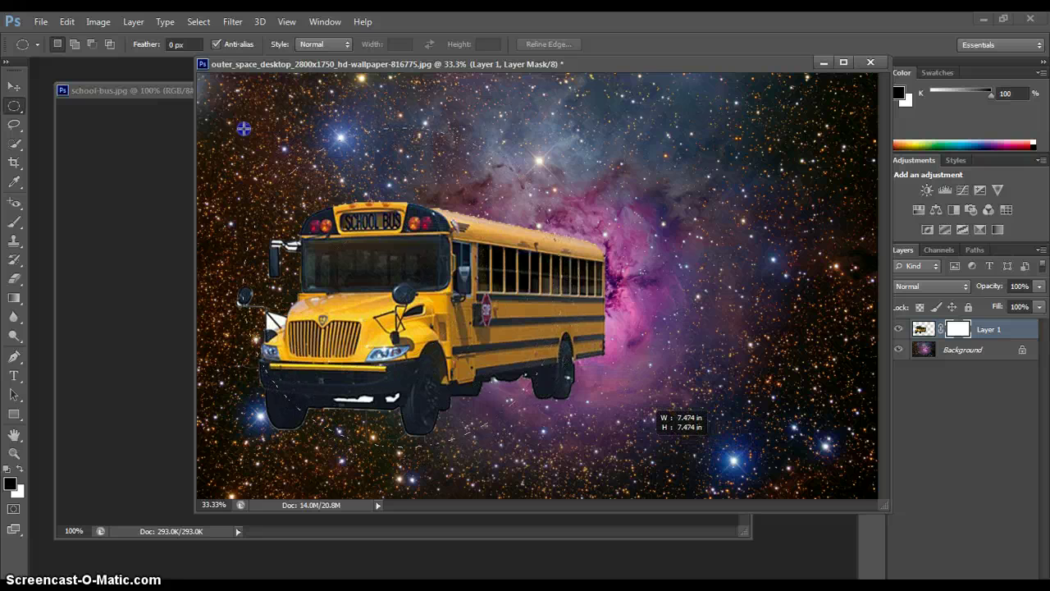
left_click_drag(645, 450, 645, 449)
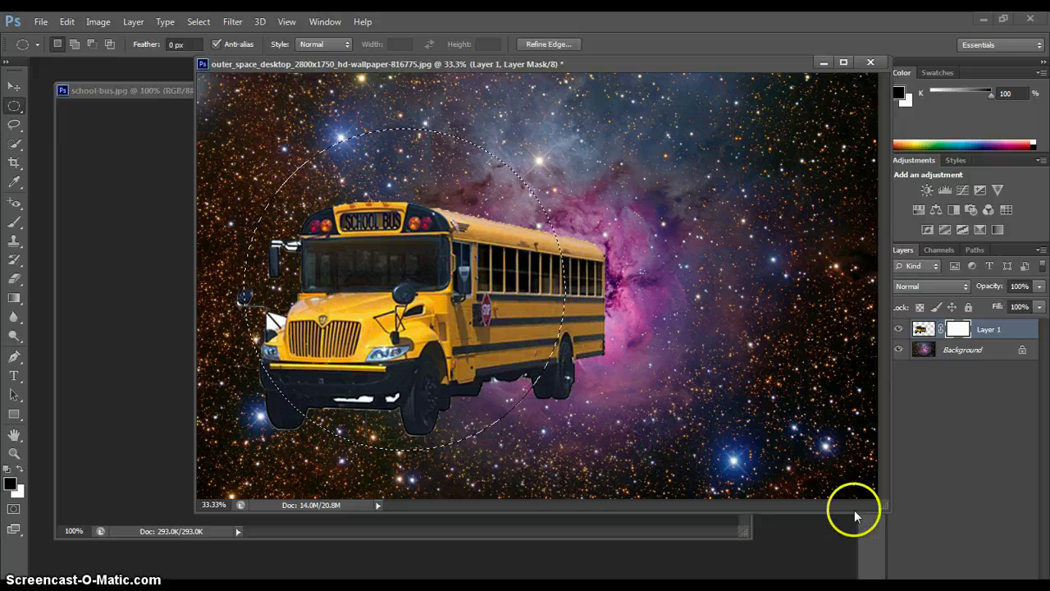
left_click(141, 45)
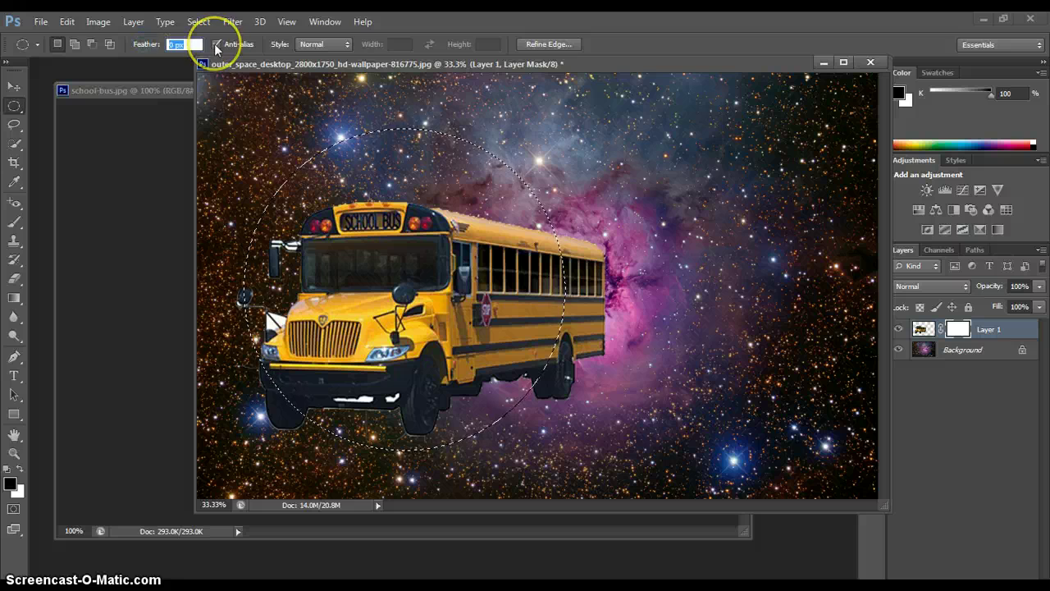
Step: Set the marquee feather to 50 px and draw a new oval centred on the bus front
type("50")
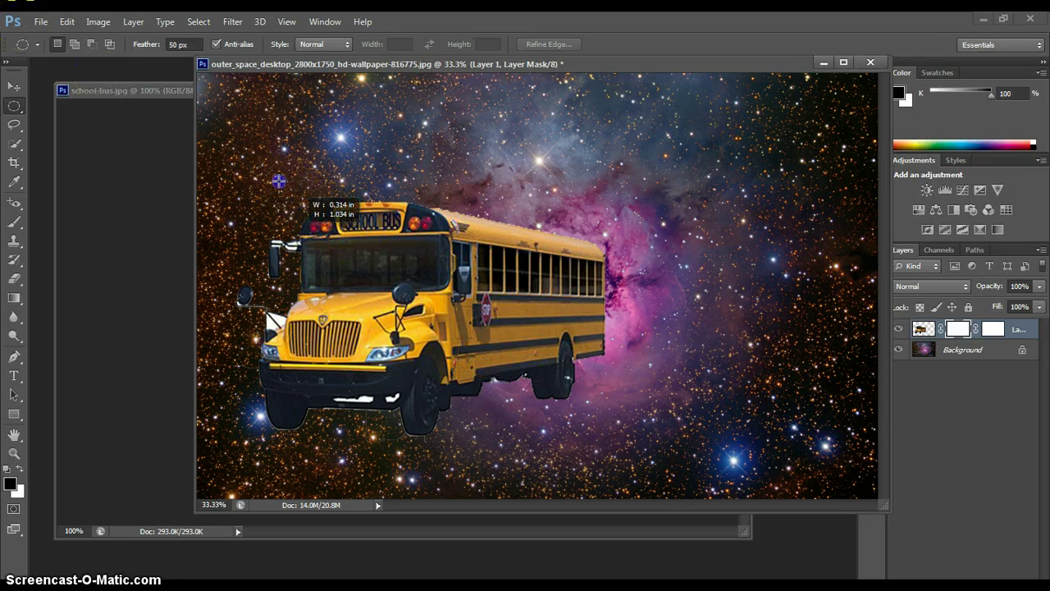
mouse_move(278, 181)
left_mouse_down()
mouse_move(447, 352)
mouse_move(614, 398)
left_mouse_up()
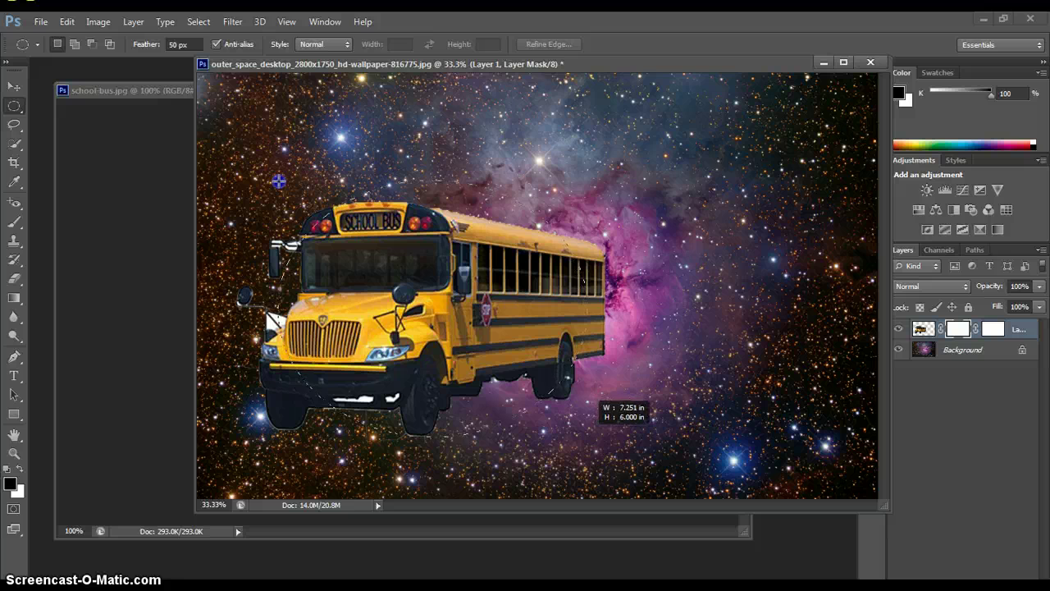
left_click_drag(611, 447, 556, 445)
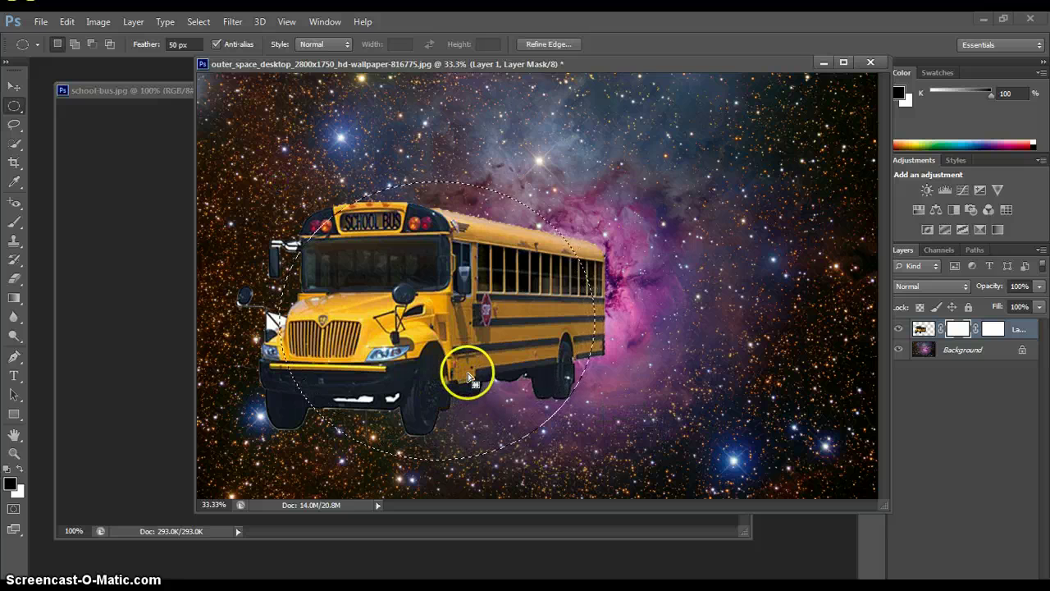
left_click_drag(467, 370, 432, 362)
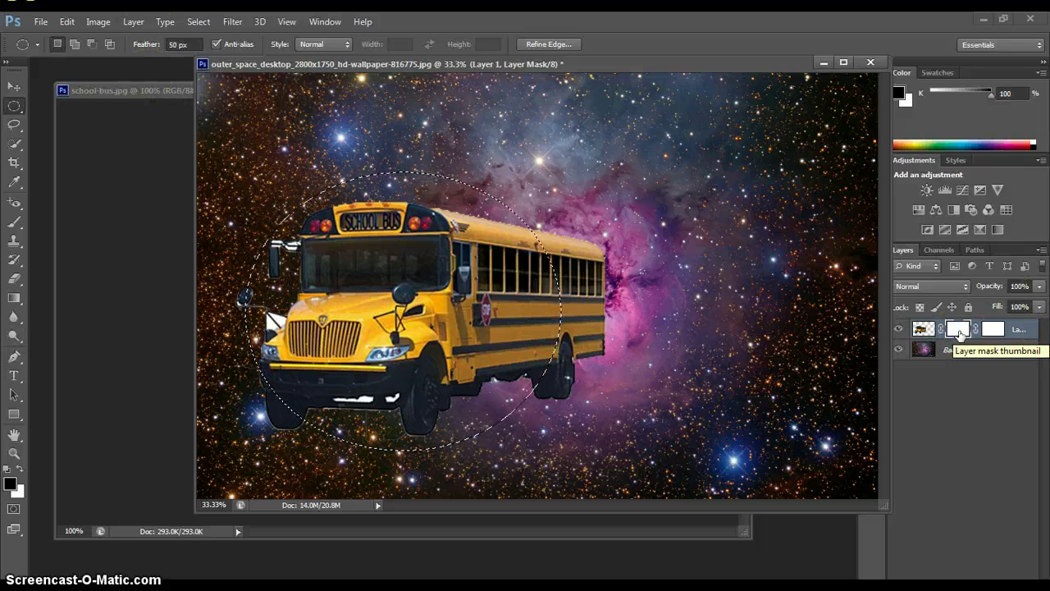
Step: Deselect, then delete both the vector mask and the layer mask from Layer 1
key("ctrl+d")
left_click(995, 329)
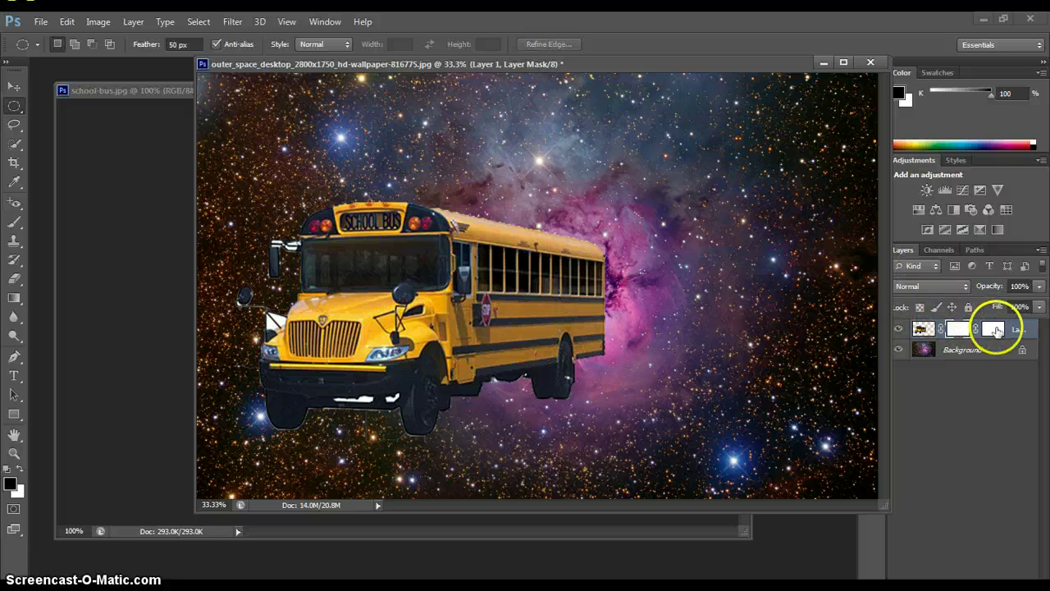
right_click(995, 329)
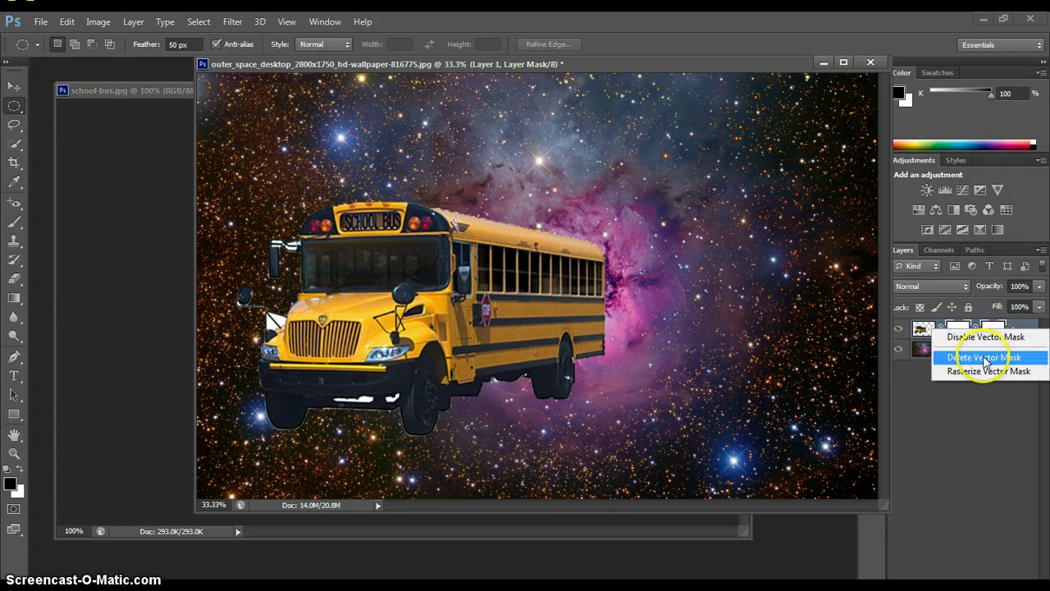
left_click(985, 358)
left_click(958, 328)
right_click(959, 330)
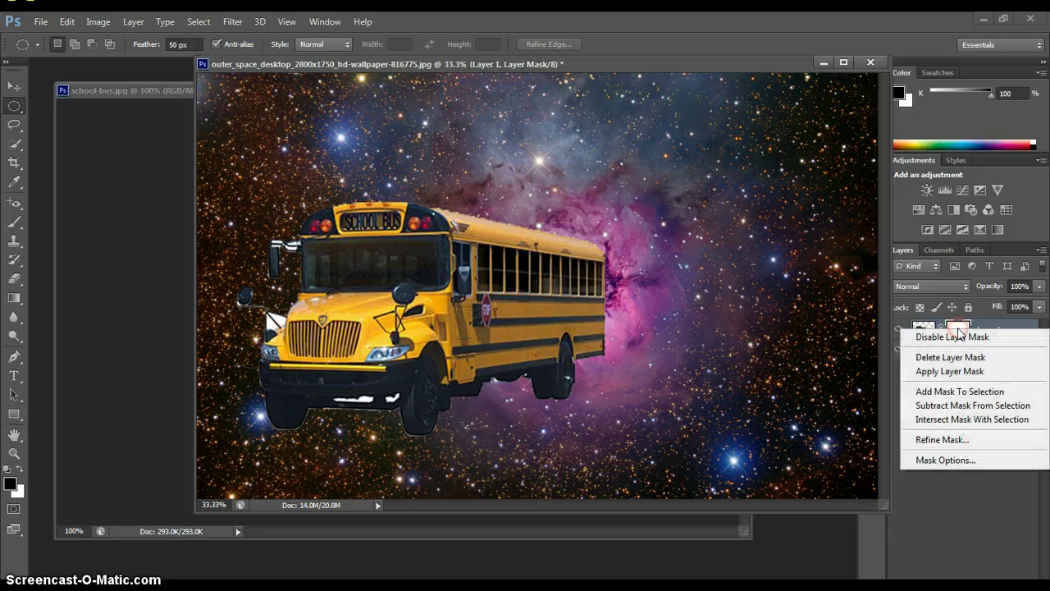
left_click(952, 356)
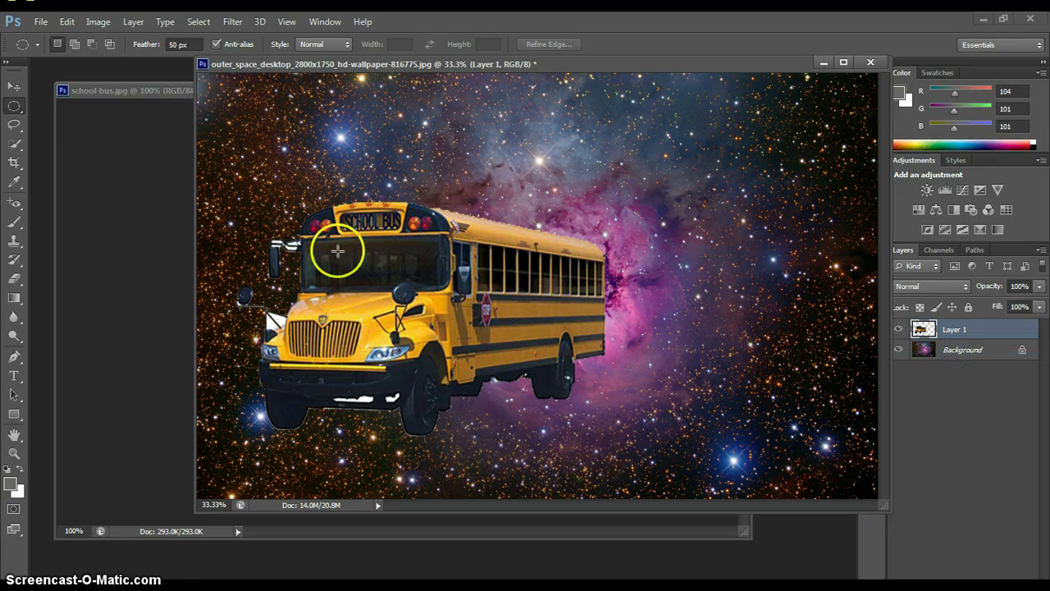
Step: Draw a large feathered ellipse, about 7.8 by 7.4 in, around the bus front
left_click_drag(337, 250, 246, 145)
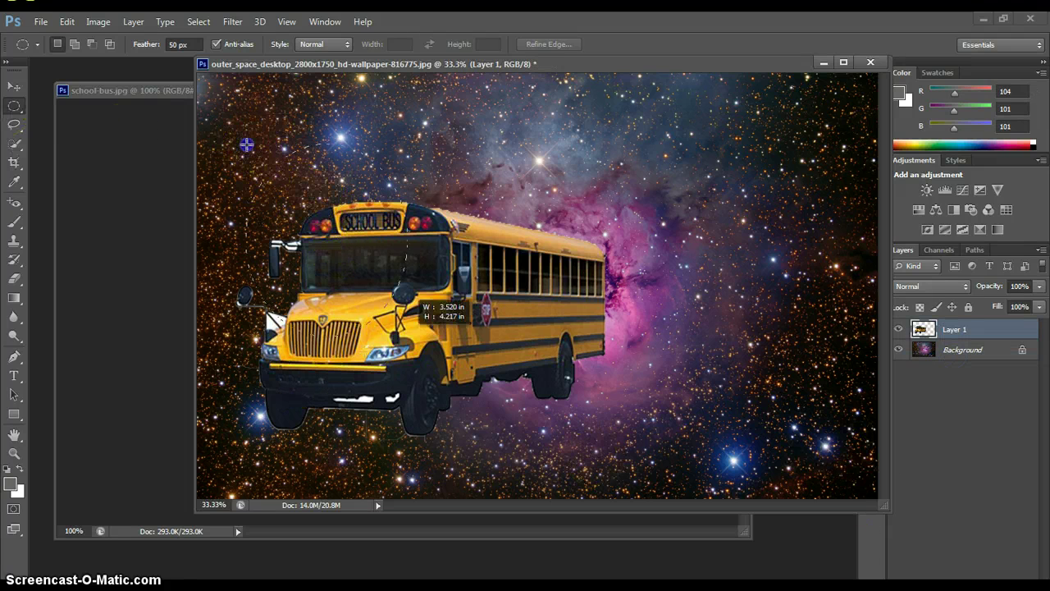
left_click_drag(414, 297, 572, 417)
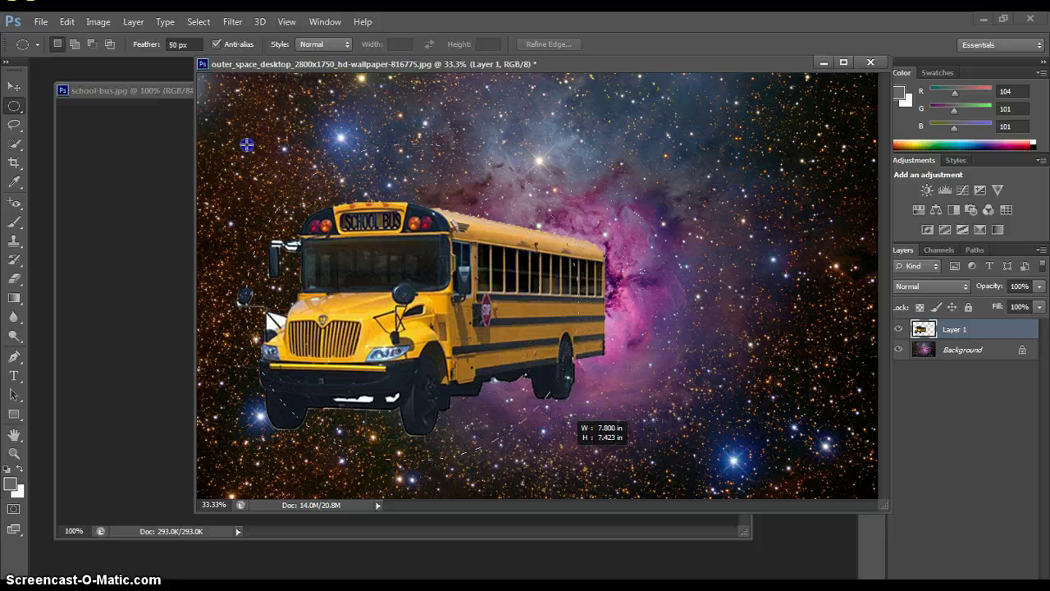
left_click_drag(573, 418, 550, 452)
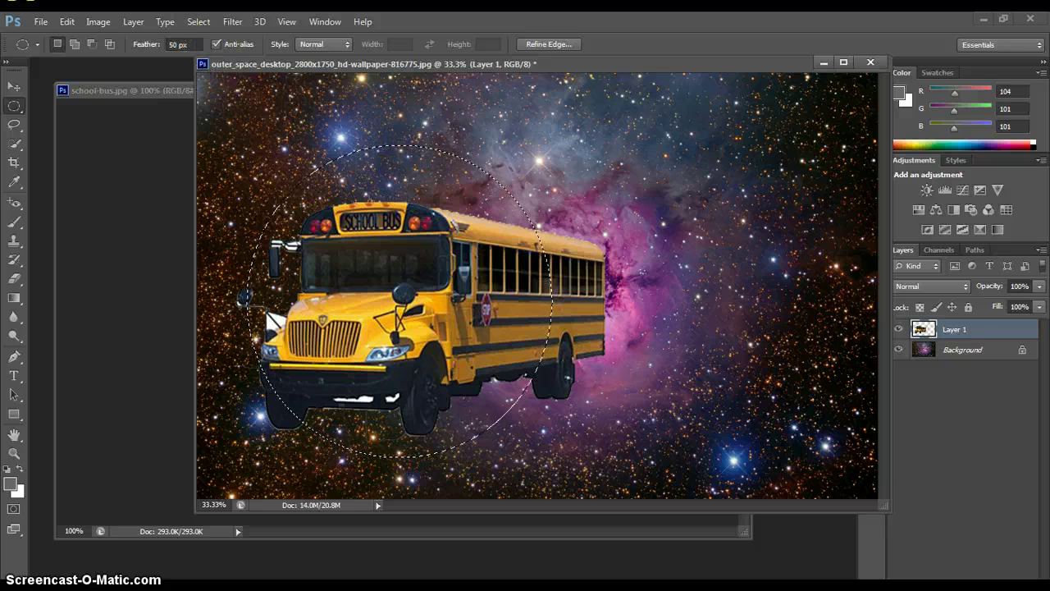
Step: Mask Layer 1 with the feathered ellipse, nudge the bus, and apply the mask permanently
left_click(944, 584)
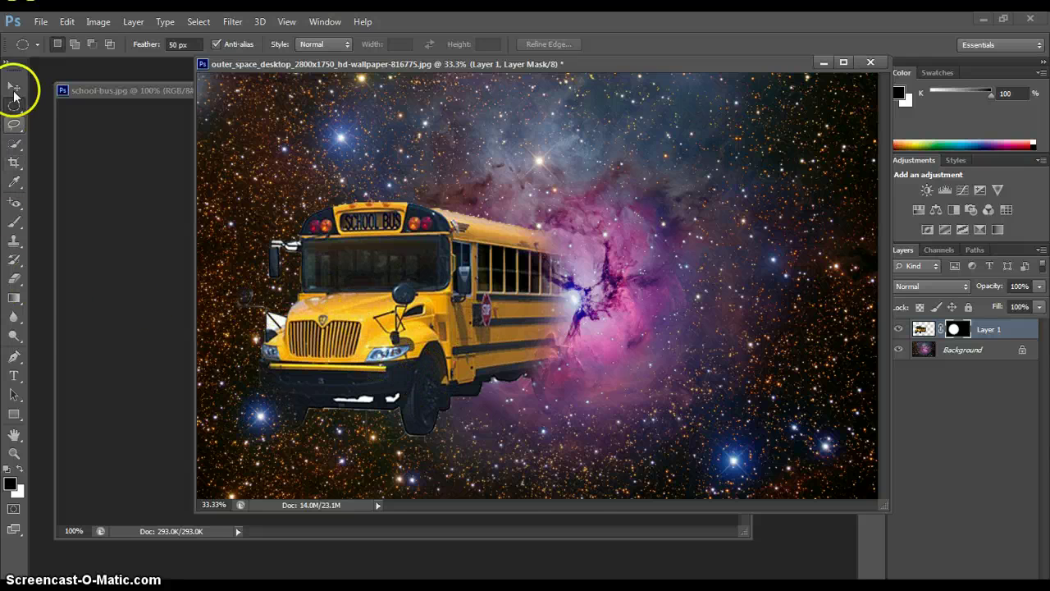
left_click(13, 85)
left_click_drag(503, 344, 450, 297)
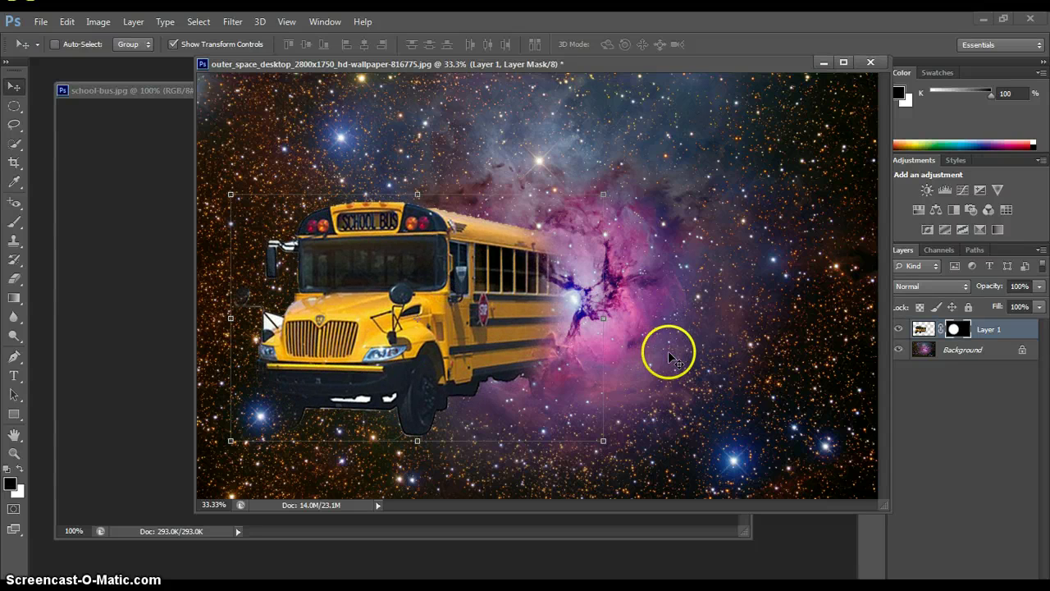
right_click(955, 328)
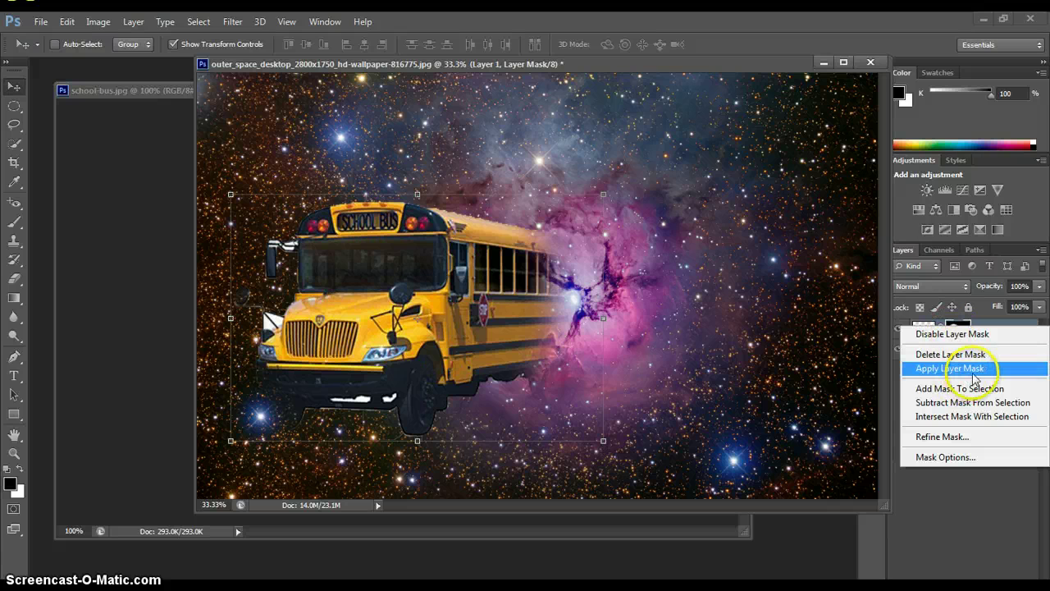
left_click(973, 368)
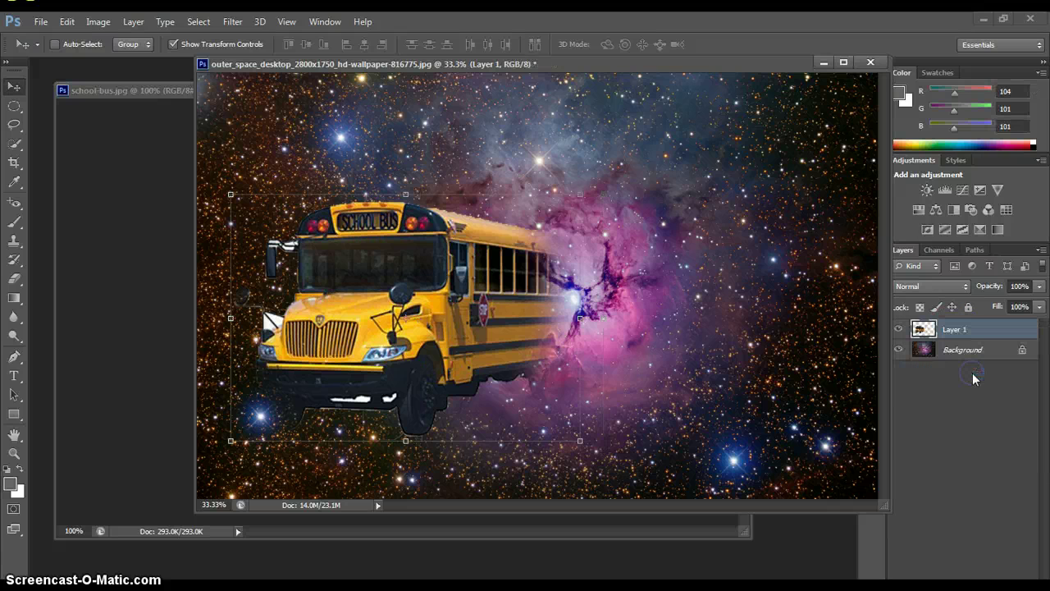
Step: Duplicate Layer 1 and set Layer 1 copy's blend mode to Lighten
left_click(960, 286)
left_click(963, 294)
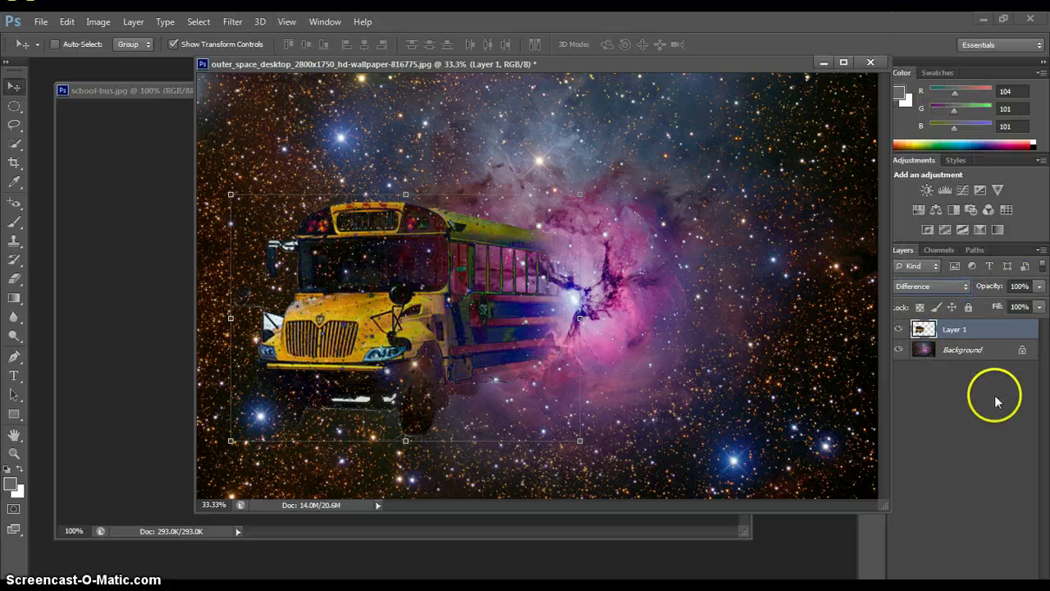
key("ctrl+z")
right_click(954, 329)
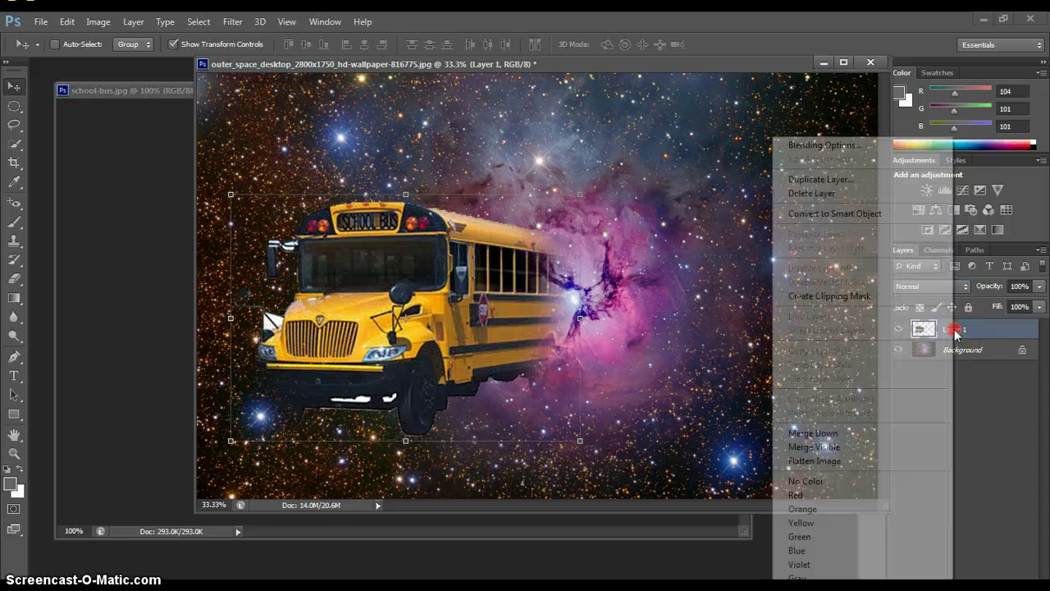
left_click(825, 179)
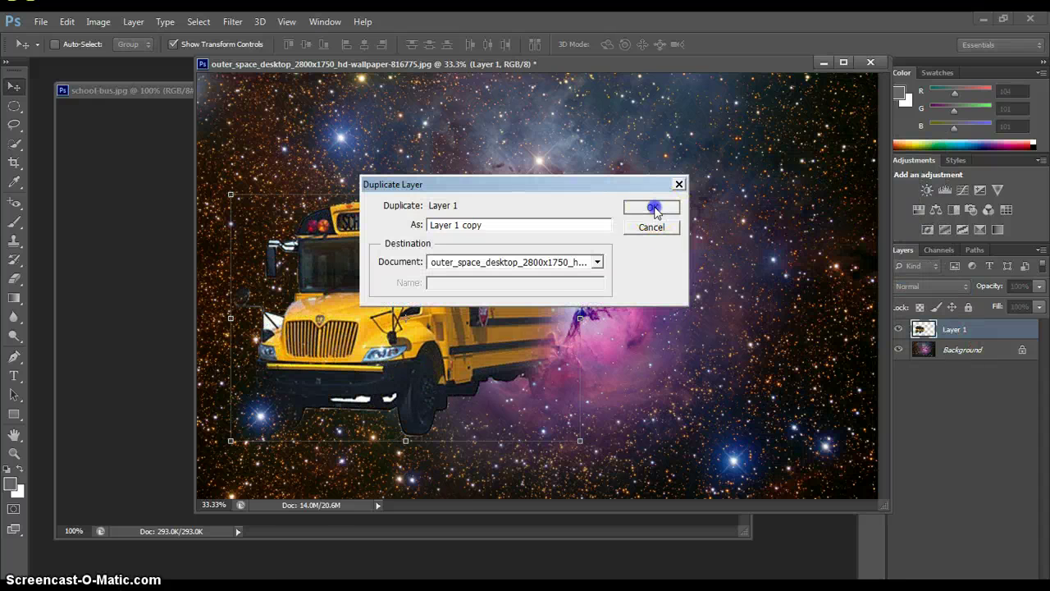
left_click(653, 207)
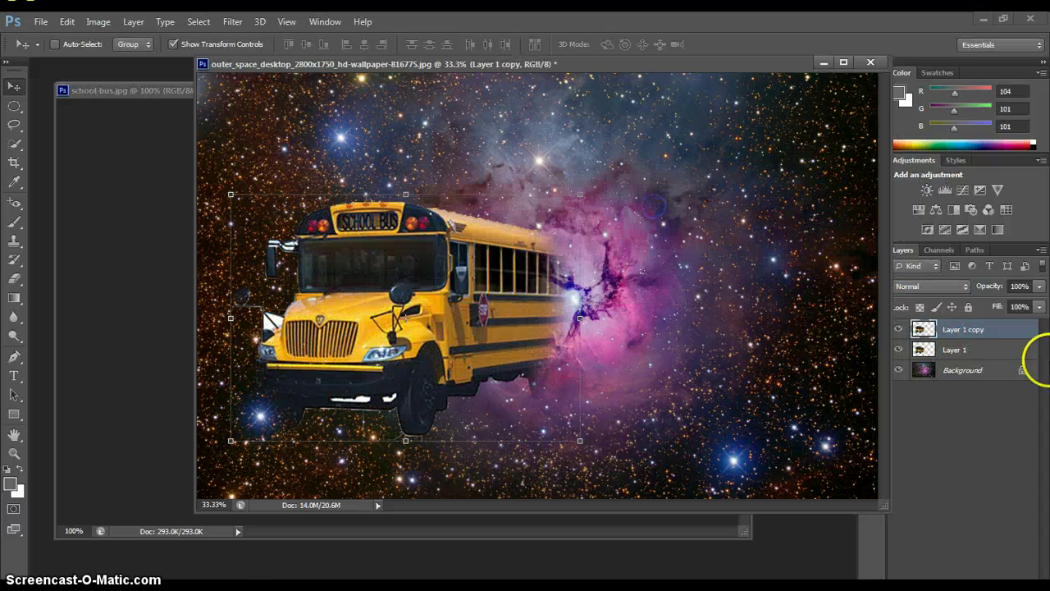
left_click(958, 287)
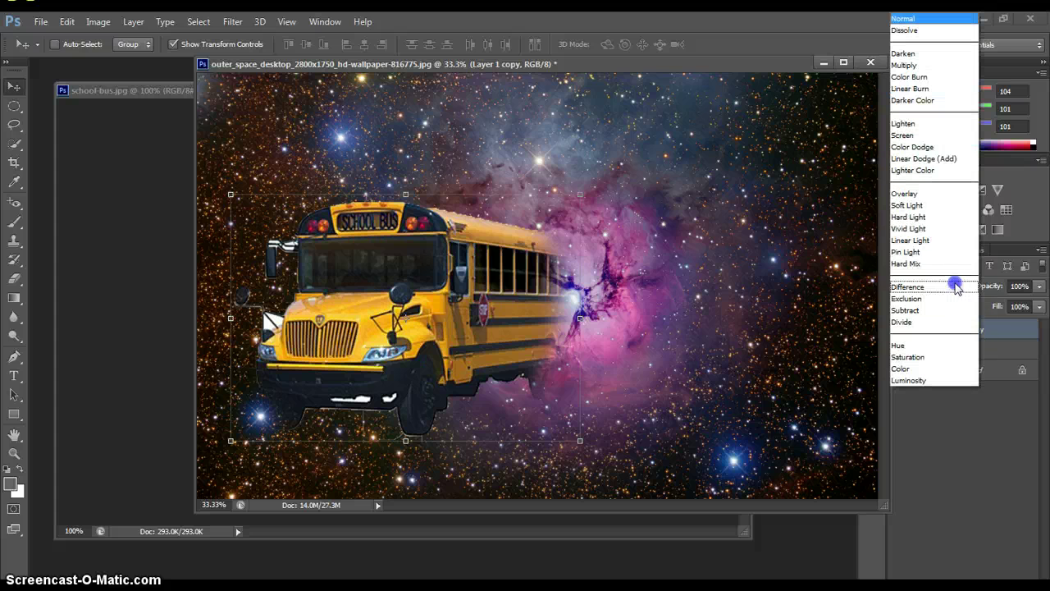
left_click(902, 124)
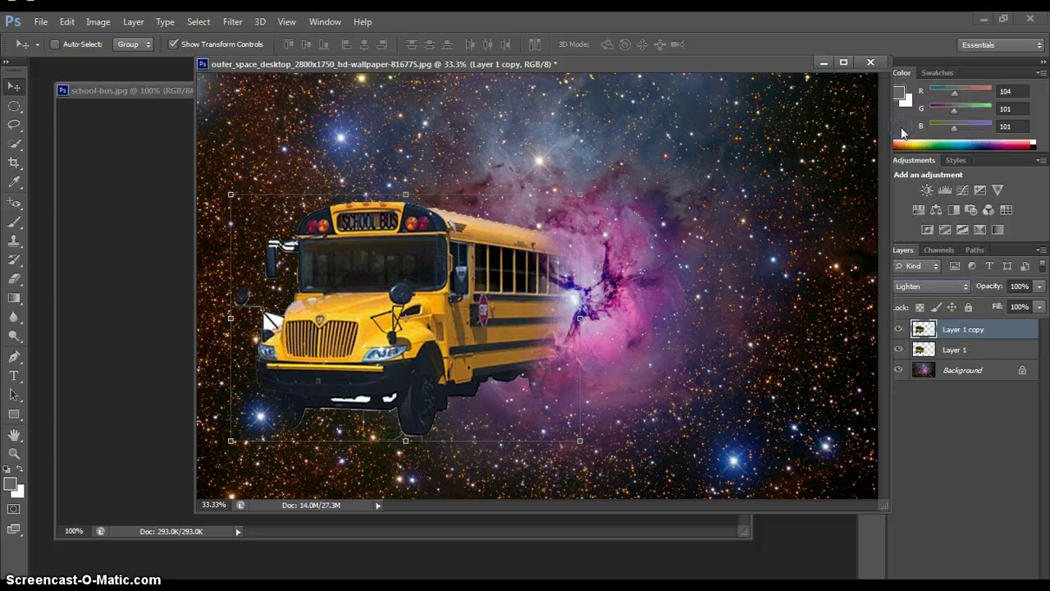
Step: Duplicate Layer 1 again and set Layer 1 copy 2's blend mode to Multiply
left_click(968, 349)
right_click(968, 350)
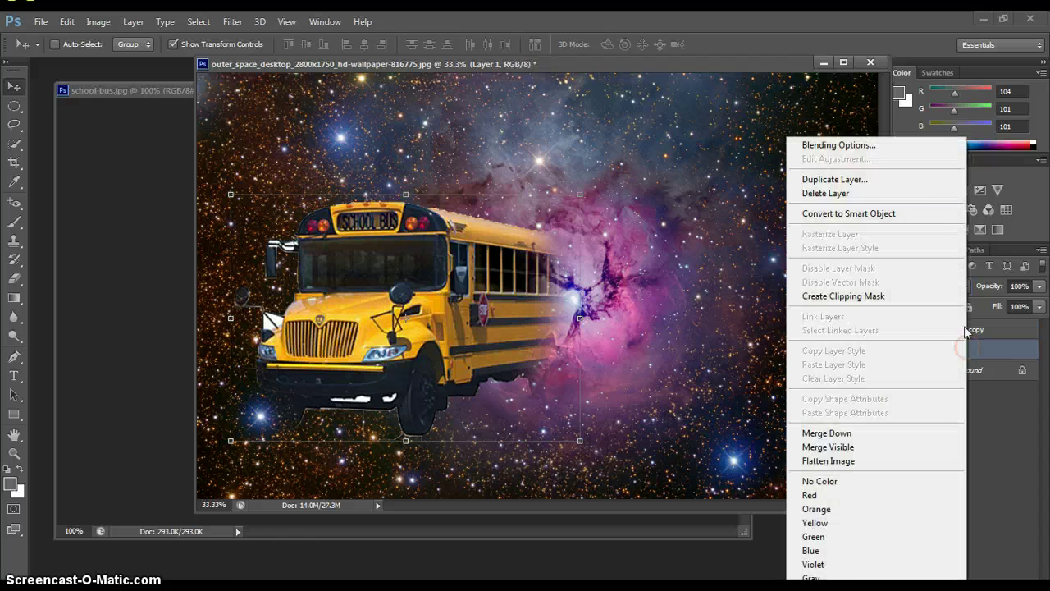
left_click(914, 177)
key("Return")
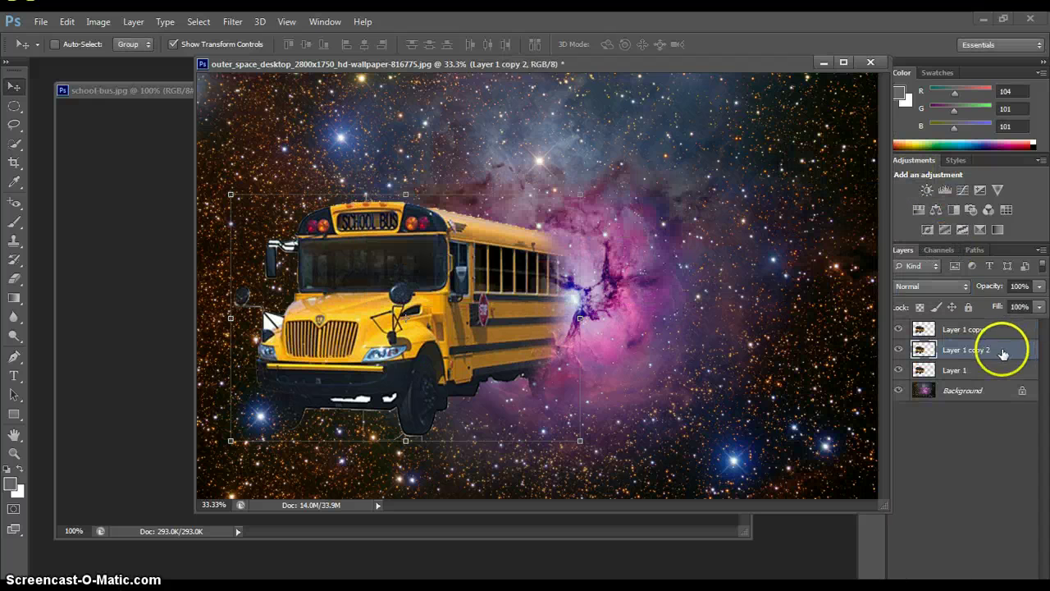
left_click(961, 287)
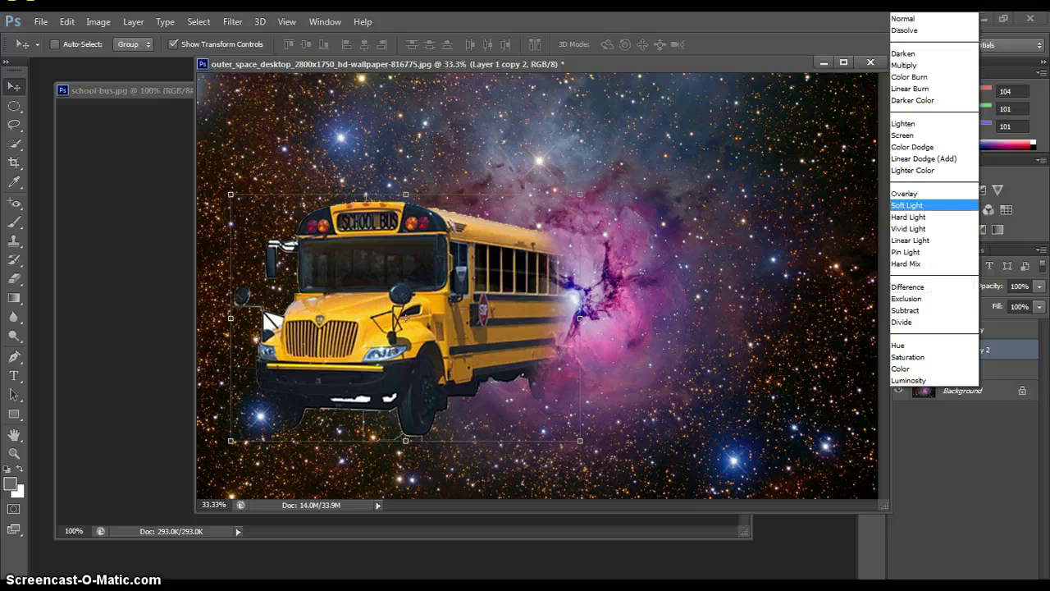
left_click(927, 66)
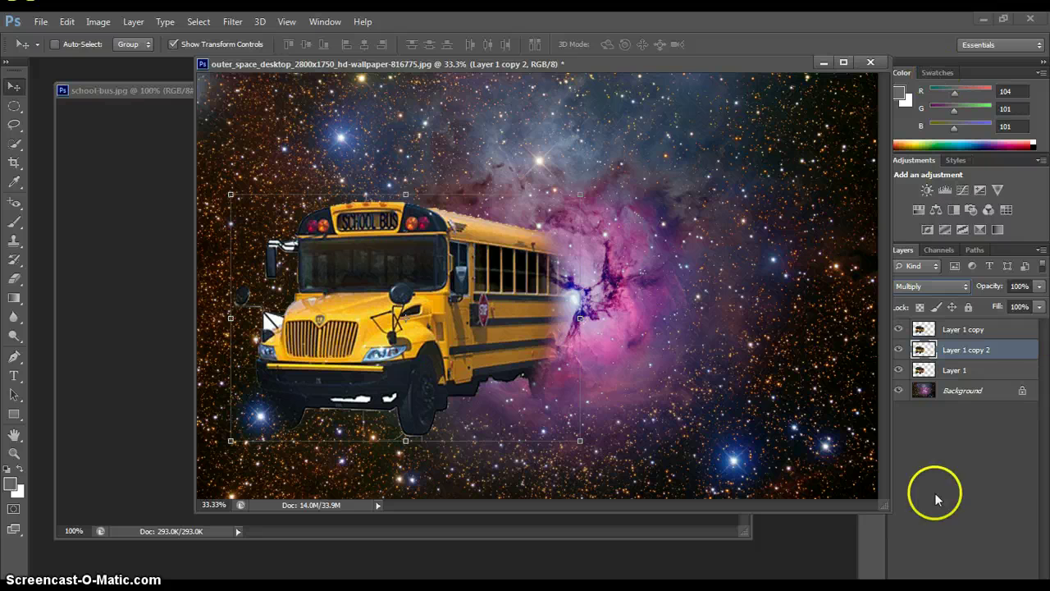
Step: Preview Difference blending on Layer 1 copy, then undo it to keep Lighten
left_click(975, 370)
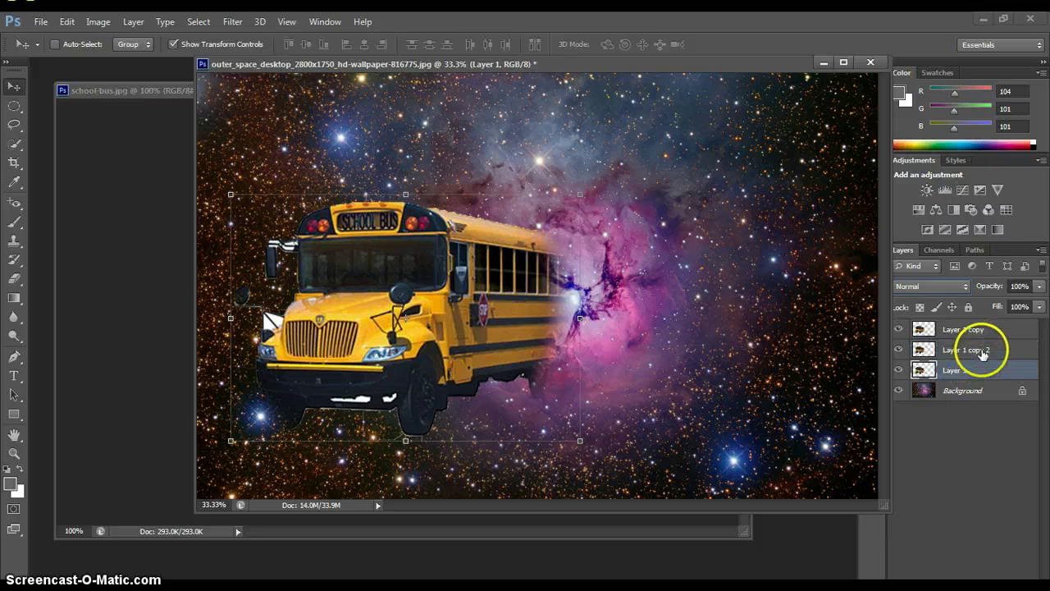
left_click(979, 330)
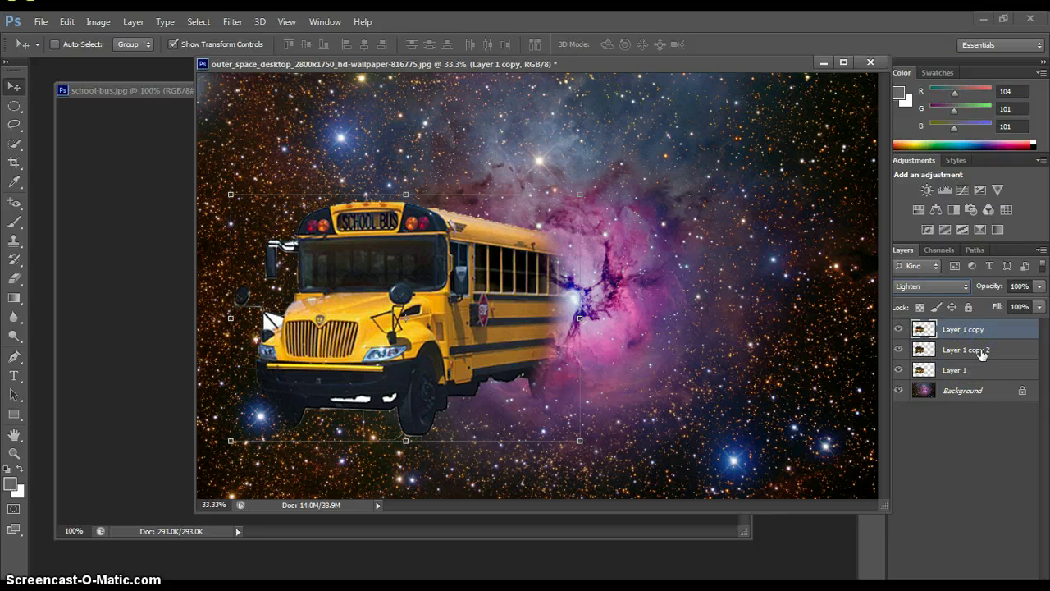
left_click(963, 286)
left_click(954, 287)
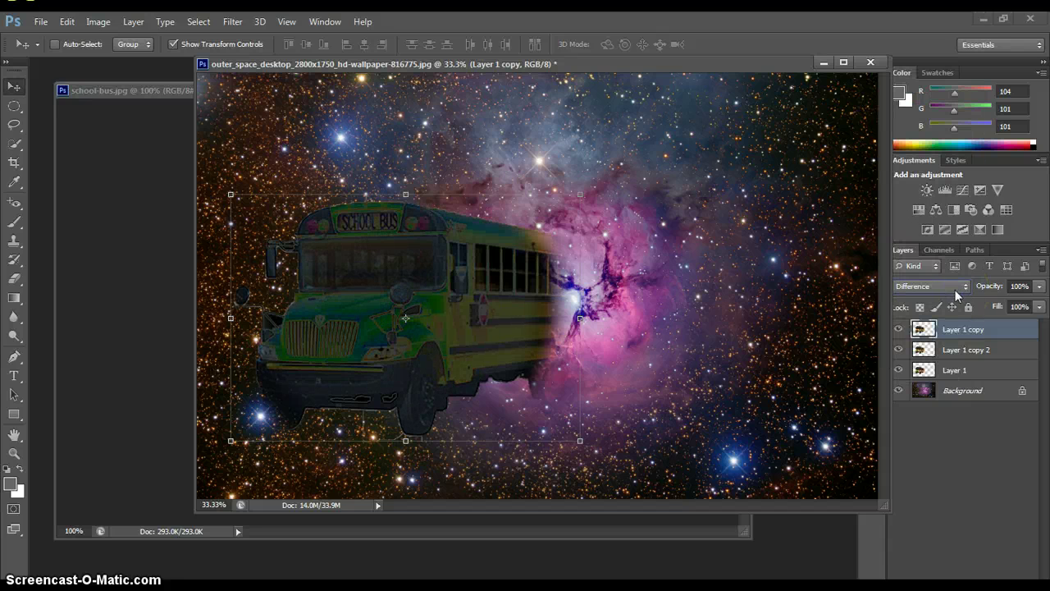
key("ctrl+z")
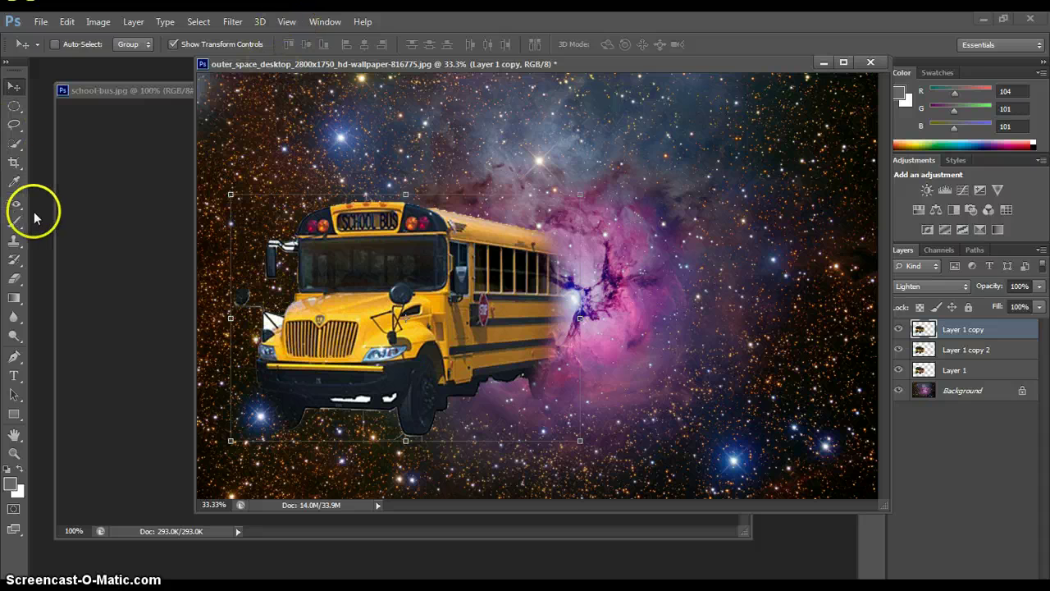
Step: Erase part of the white patch at the bus's front-left, then zoom in on the bus front
left_click(25, 278)
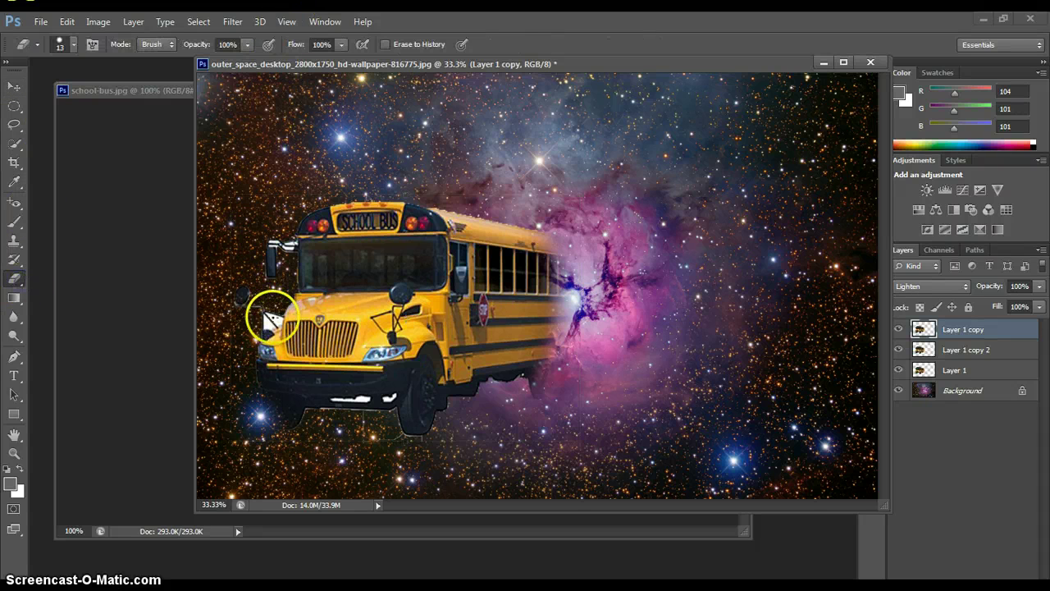
left_click_drag(265, 312, 270, 319)
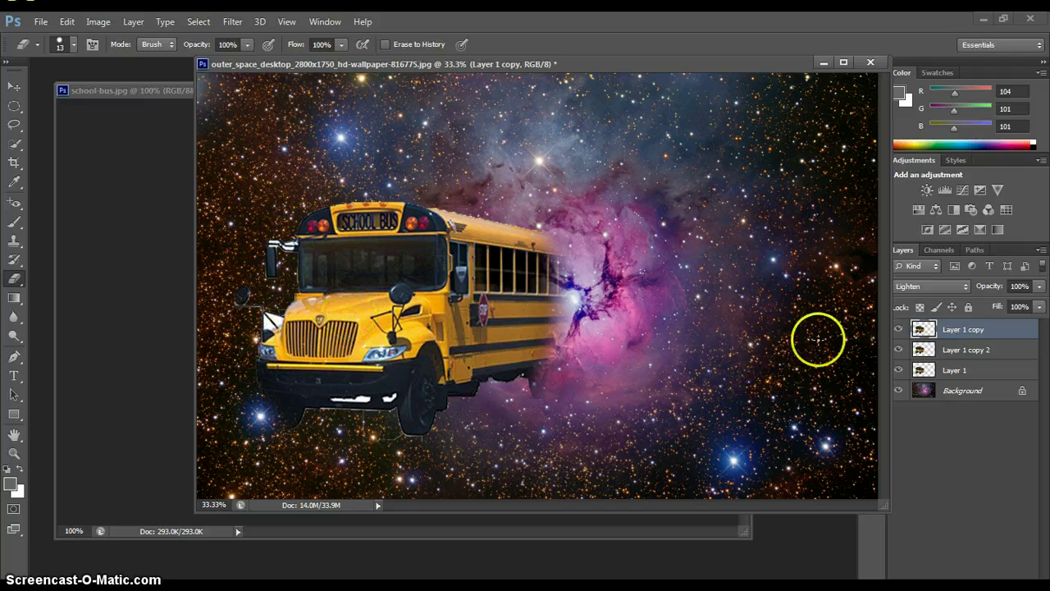
left_click(954, 370)
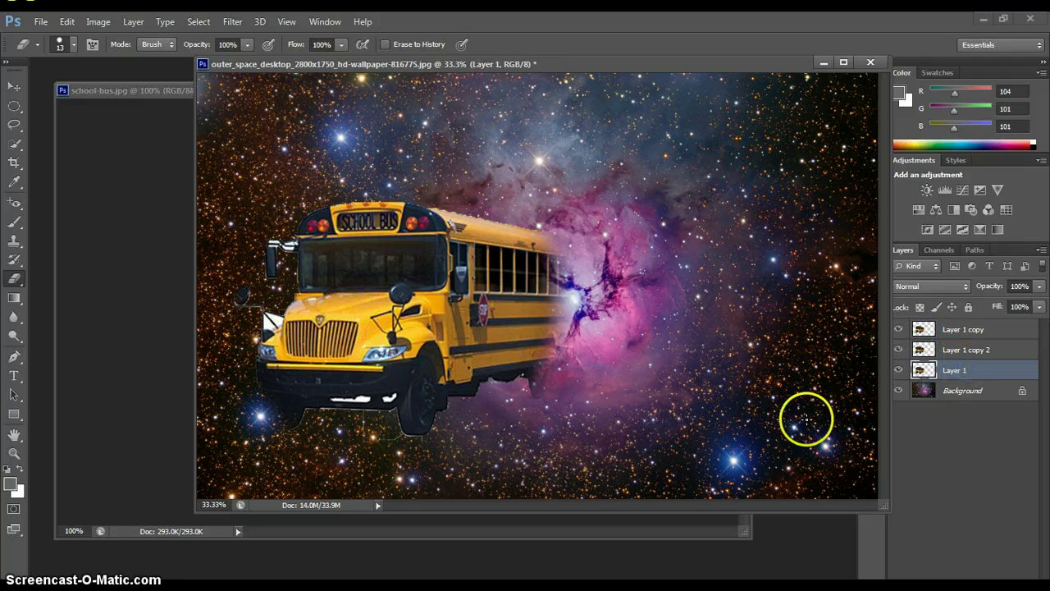
key("ctrl+plus")
key("ctrl+plus")
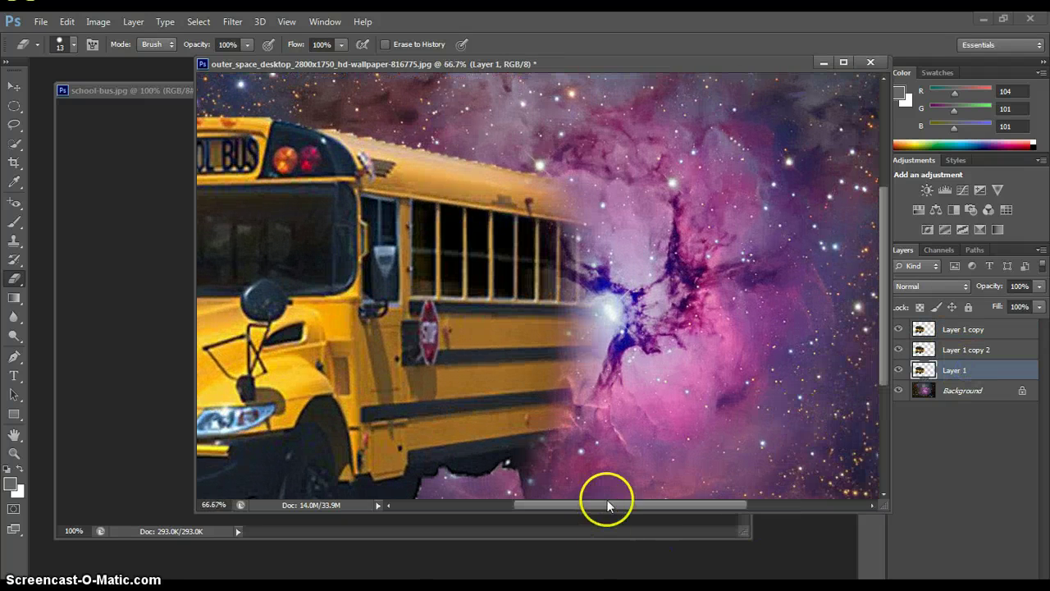
left_click_drag(607, 505, 489, 504)
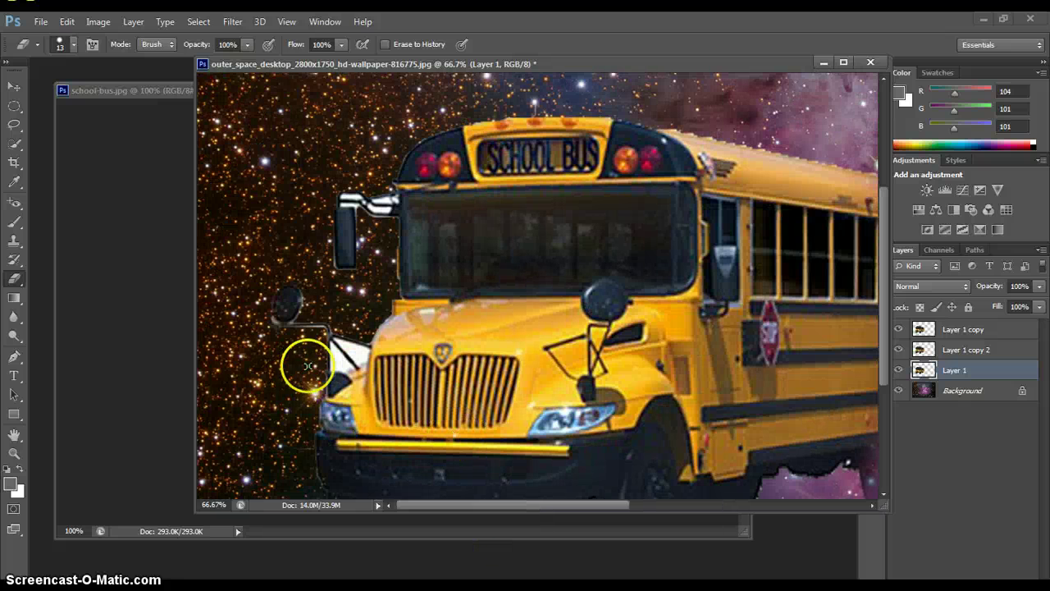
left_click_drag(308, 366, 335, 358)
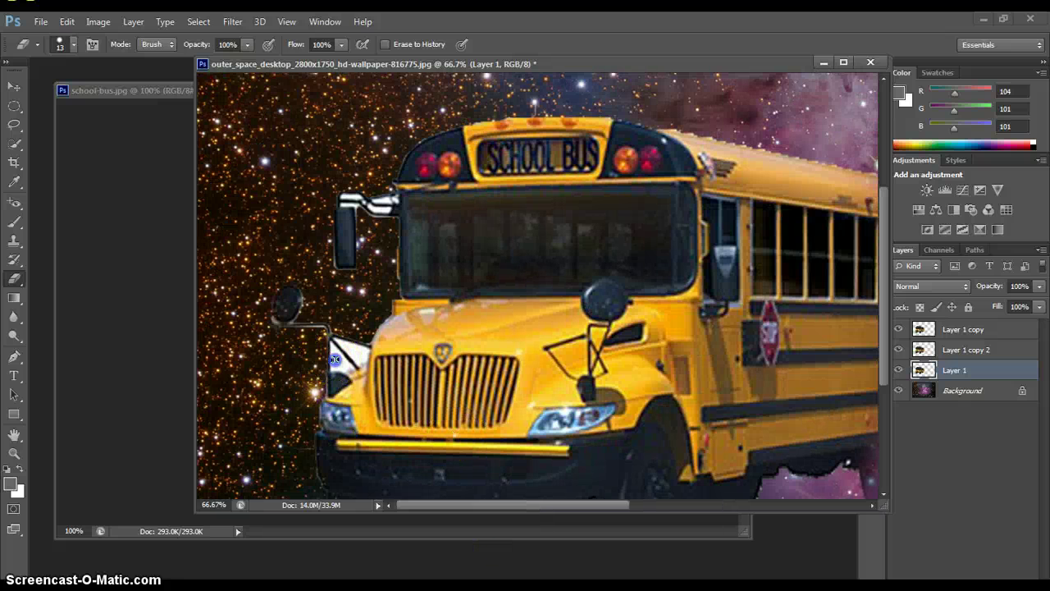
Step: Erase the white near the bus's front-left corner on Layer 1
left_click(972, 351)
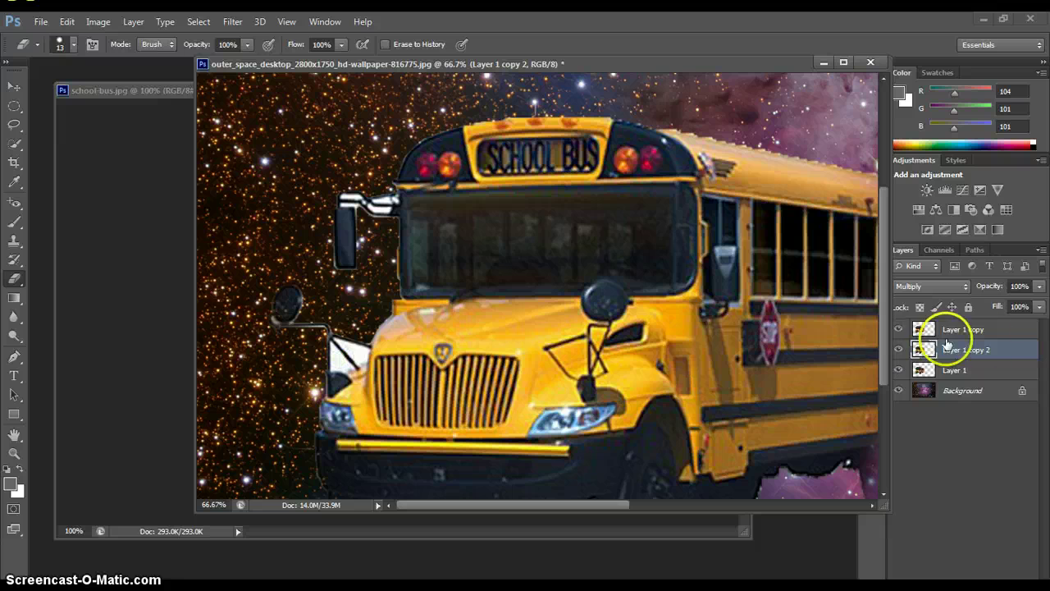
left_click(956, 370)
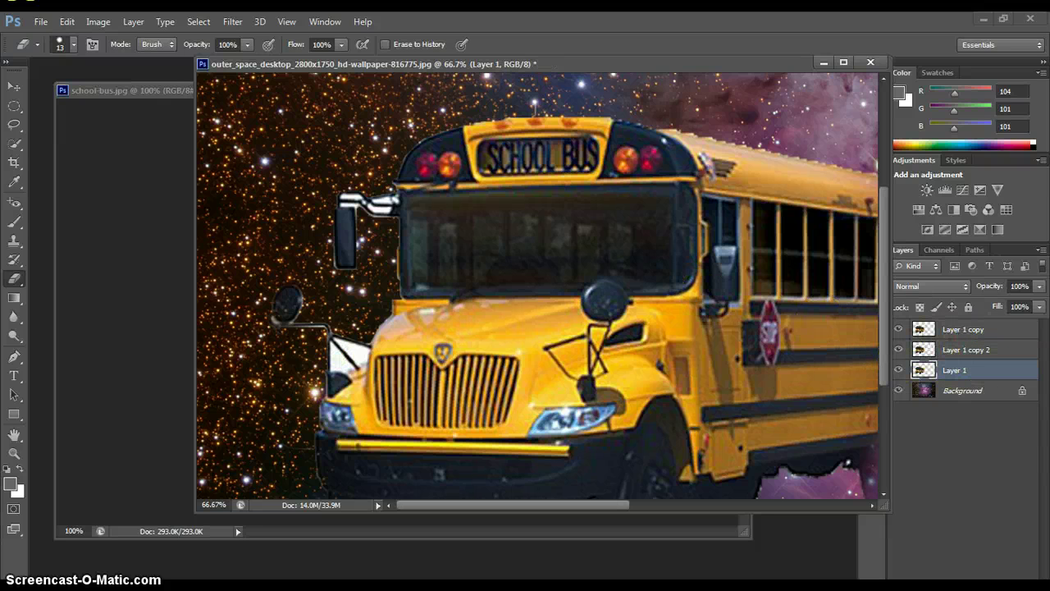
mouse_move(291, 307)
left_mouse_down()
mouse_move(335, 353)
mouse_move(360, 354)
left_mouse_up()
Step: On Layer 1 copy, erase the white patch beside the mirror arm
left_click(935, 329)
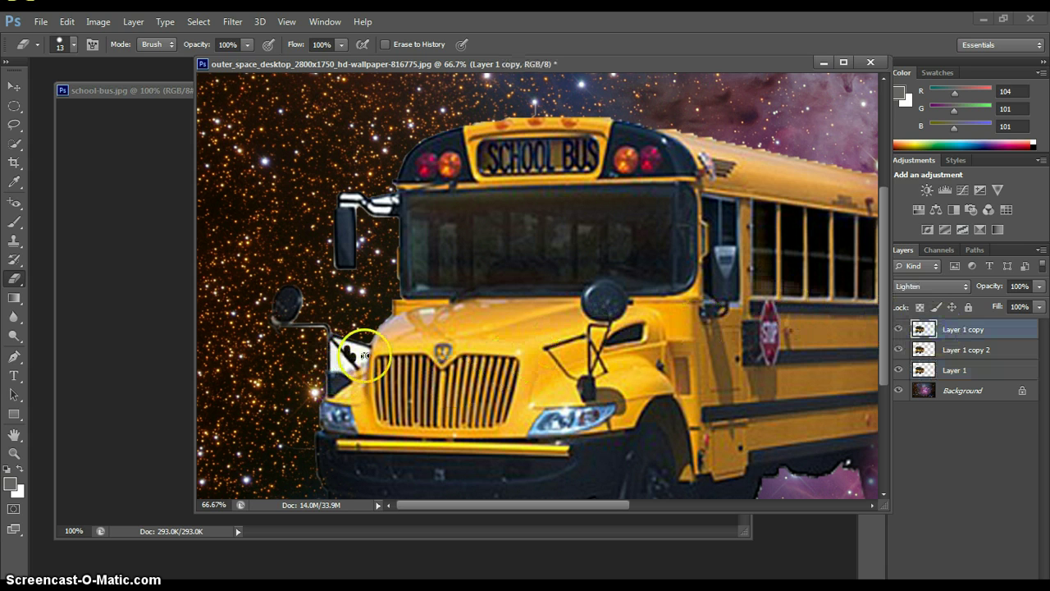
left_click(365, 355)
left_click_drag(358, 350, 333, 346)
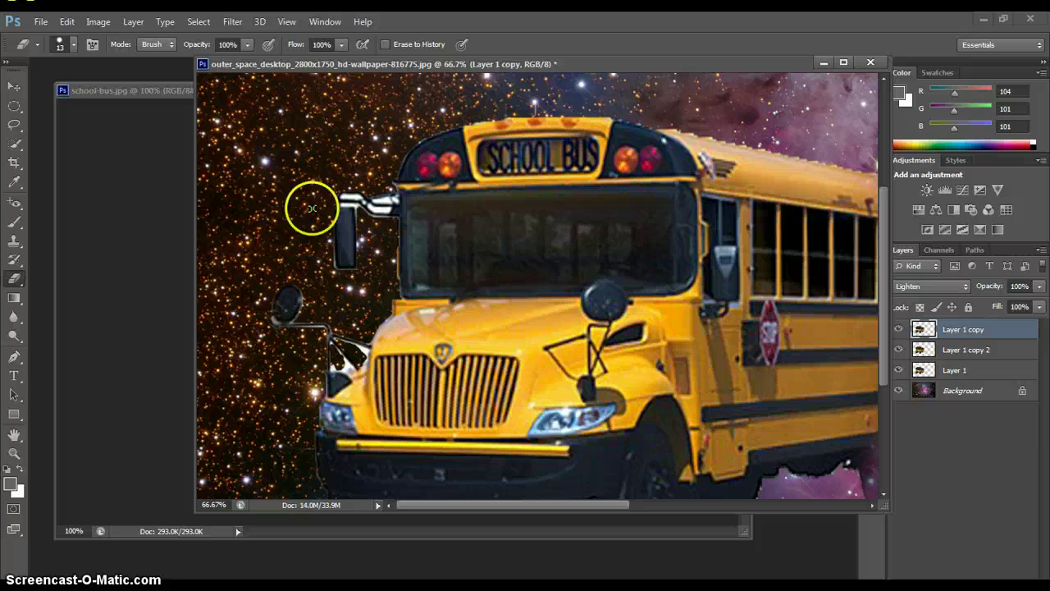
Step: Erase the white fringe by the mirror on Layer 1 copy 2 and Layer 1
left_click(968, 351)
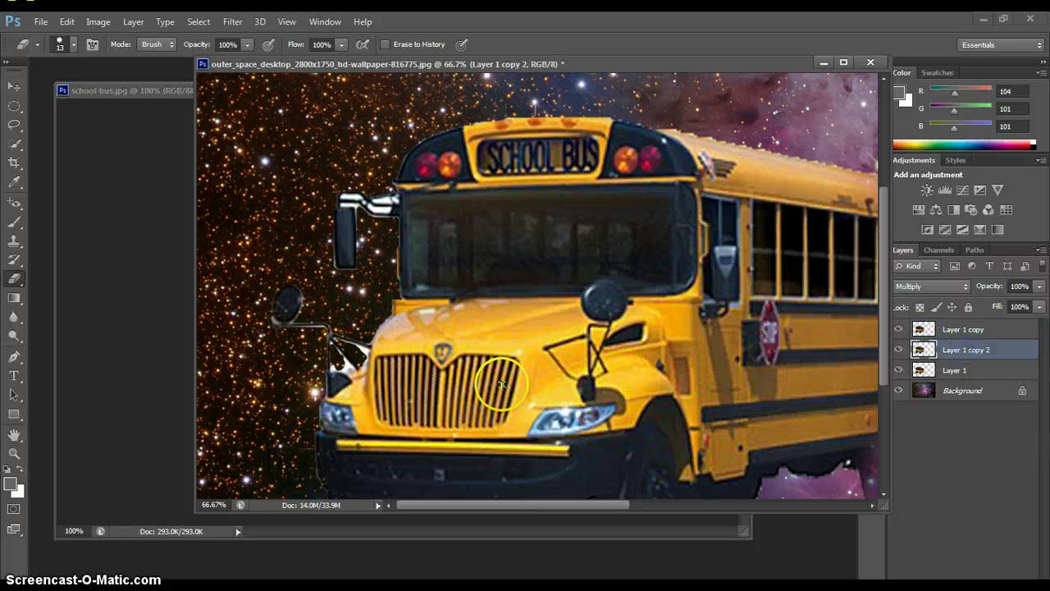
left_click(342, 366)
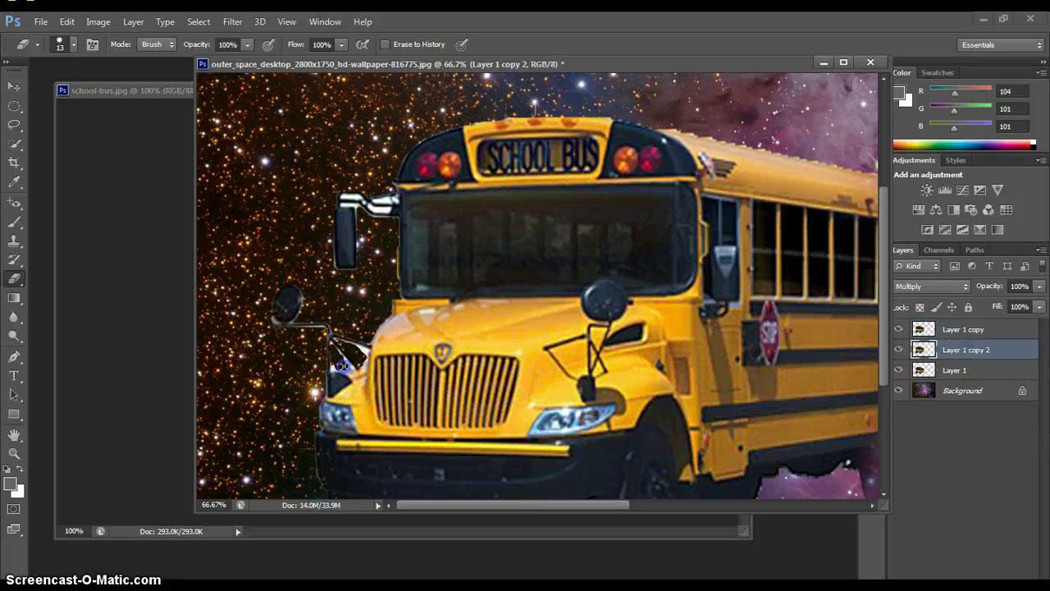
left_click(940, 370)
left_click(339, 369)
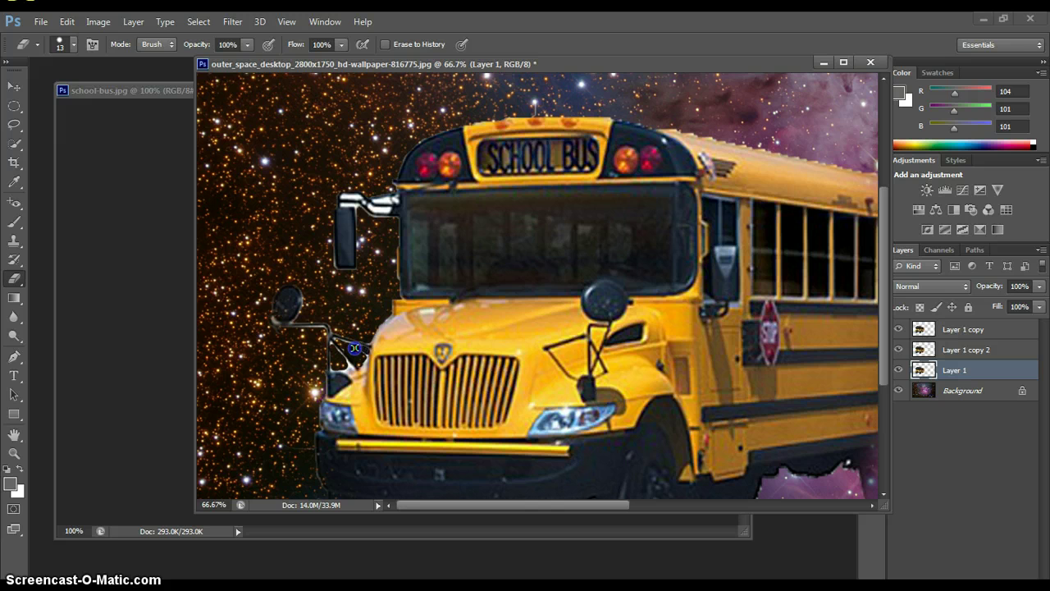
left_click_drag(328, 136, 386, 209)
Step: Clean remaining mirror fringe on Layer 1 copy 2, check each bus layer, and switch to the Move tool
left_click(951, 349)
left_click(387, 211)
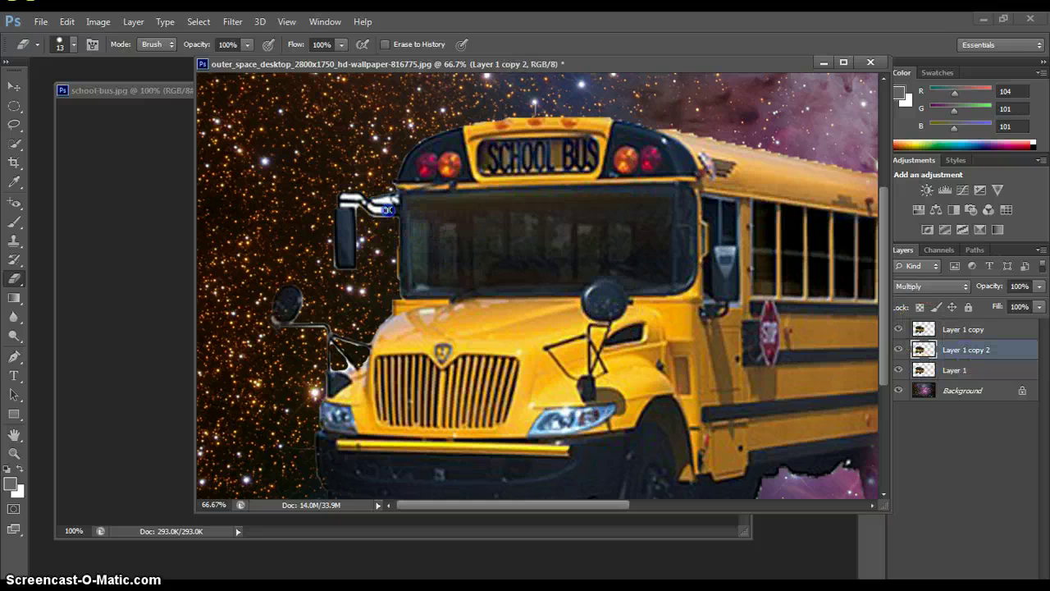
left_click(927, 328)
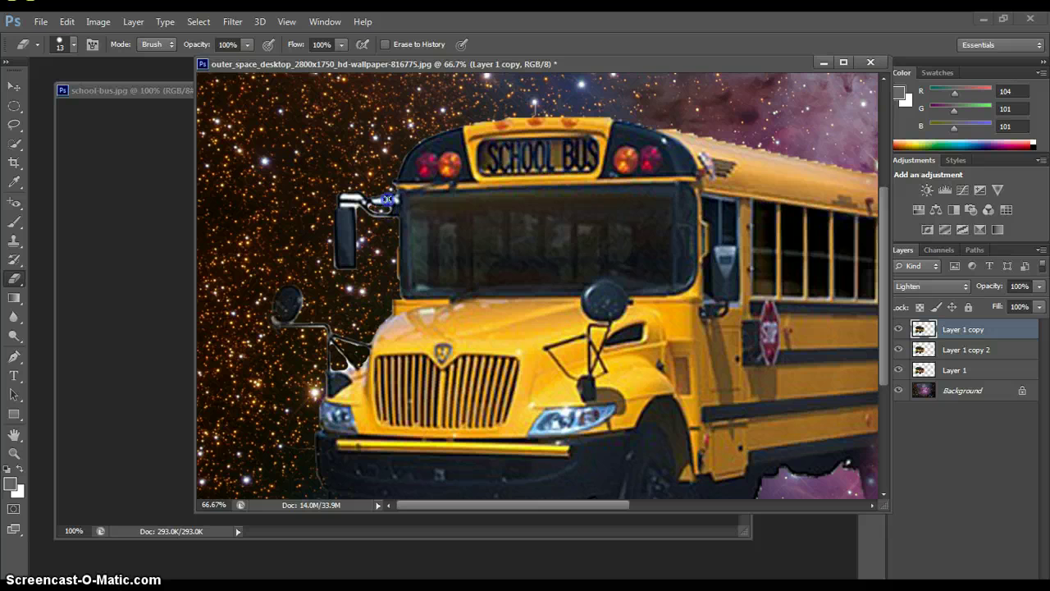
left_click(956, 350)
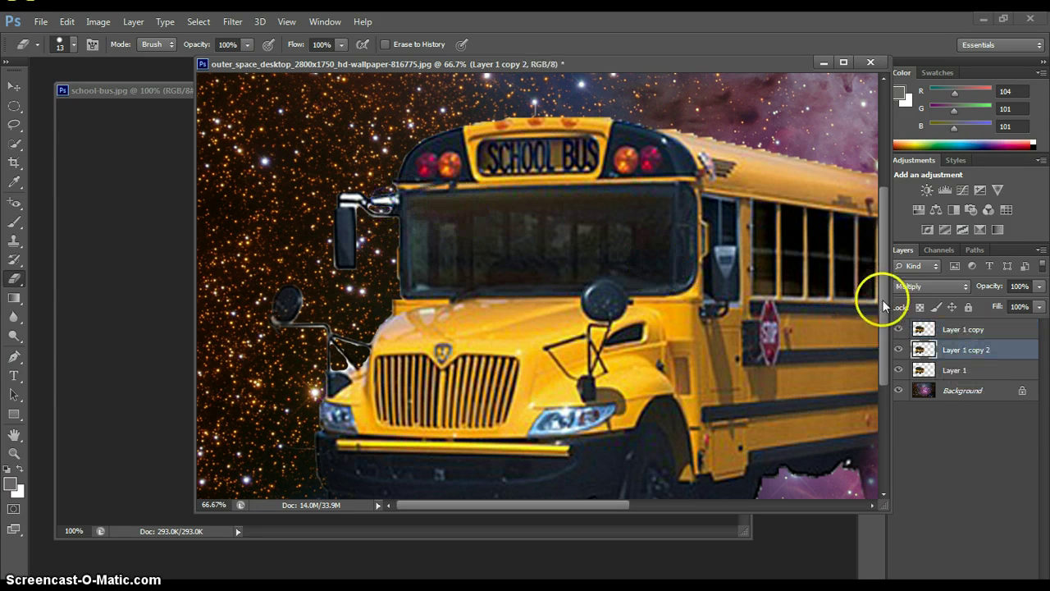
left_click(955, 370)
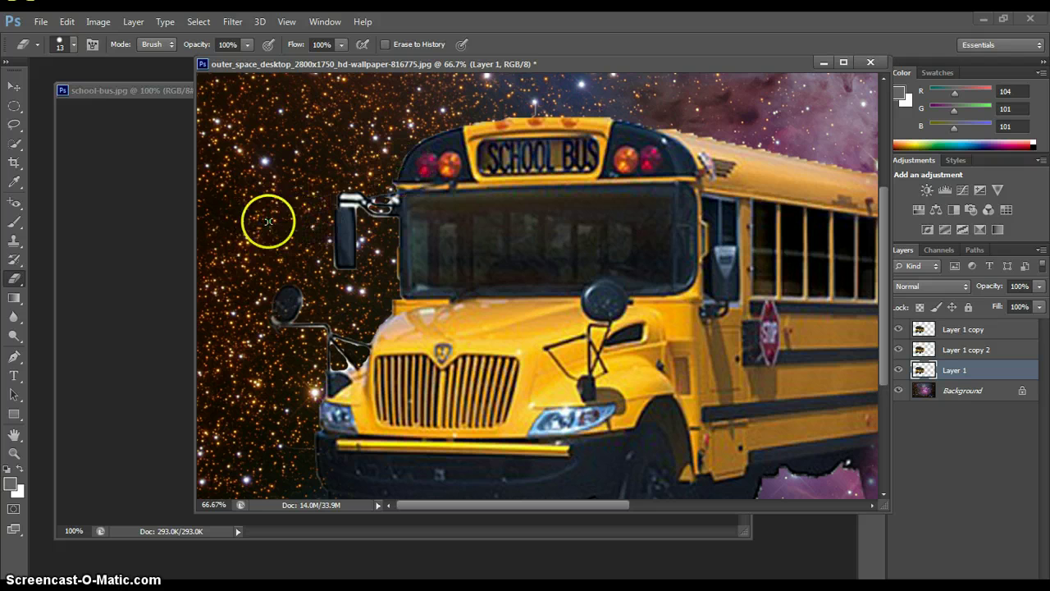
left_click(17, 87)
Step: Save the composite as 'schoolbus space' PSD with layers, accepting Maximize Compatibility
left_click(33, 101)
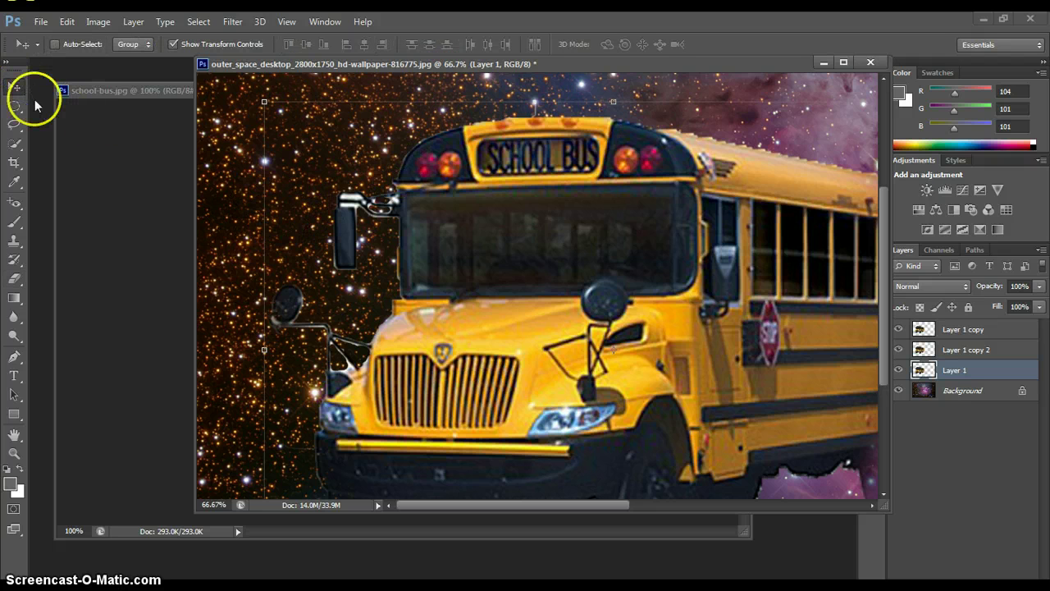
key("ctrl+minus")
key("ctrl+minus")
key("ctrl+minus")
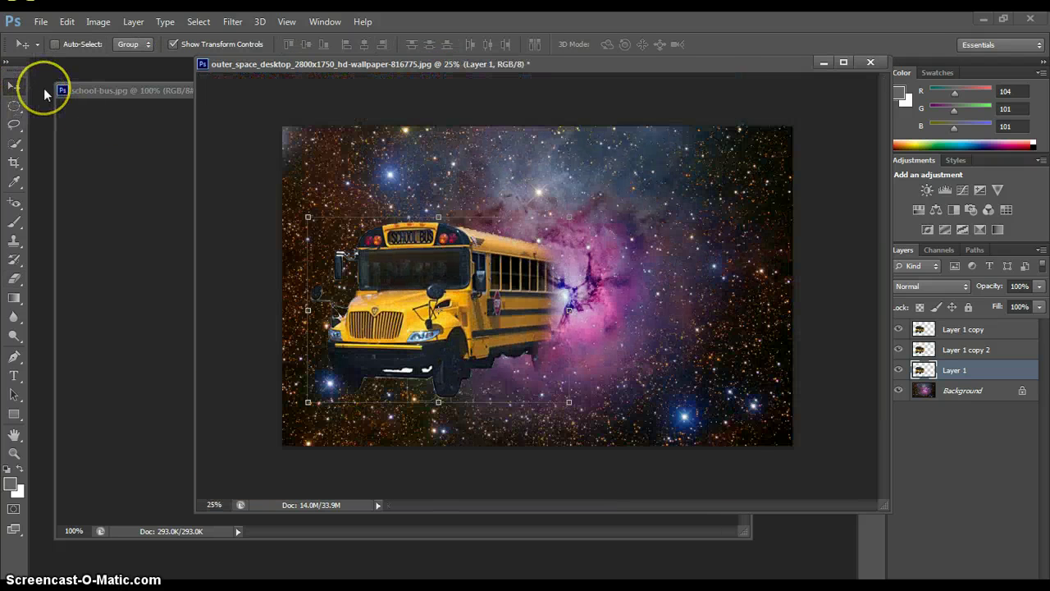
left_click(42, 22)
left_click(80, 185)
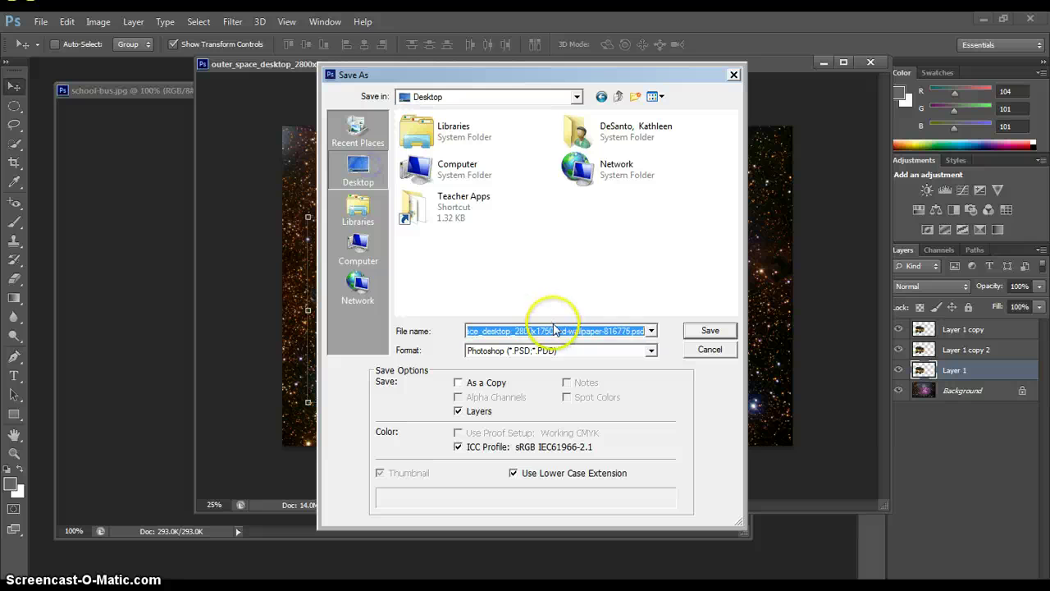
type("s")
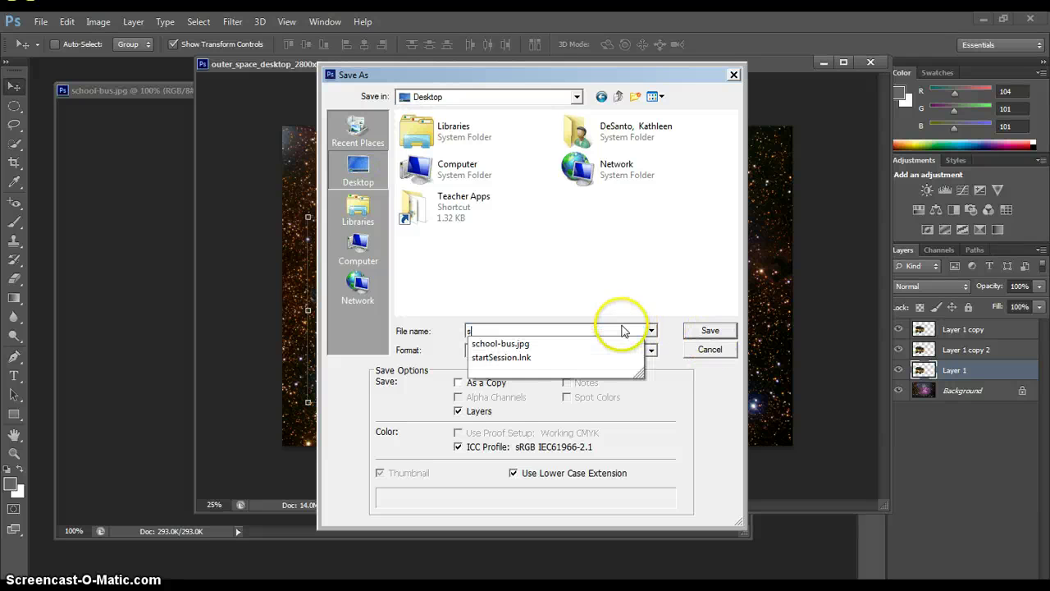
type("choolbus spac")
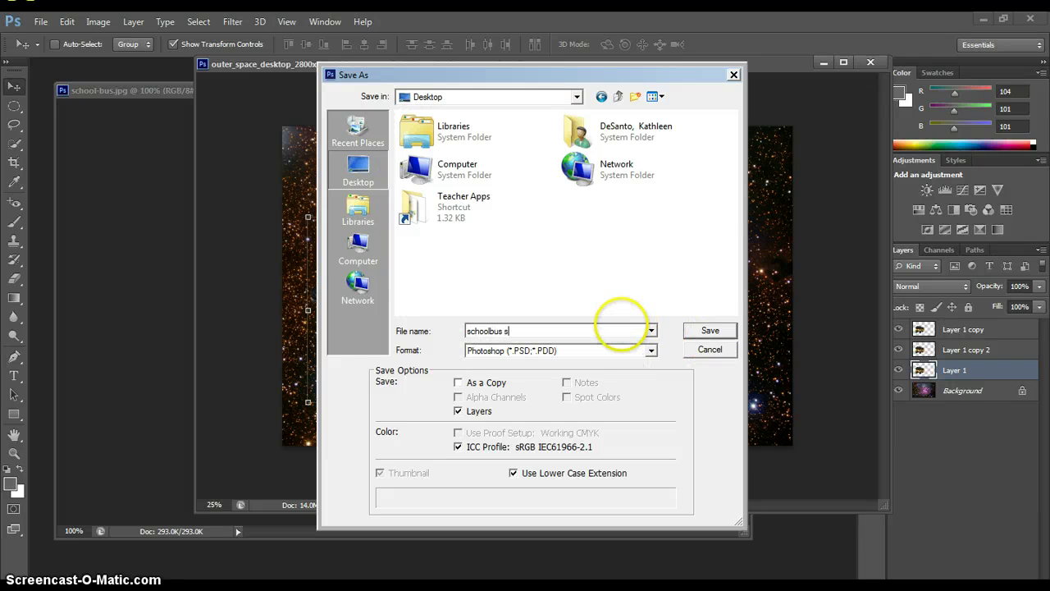
type("e")
key("Return")
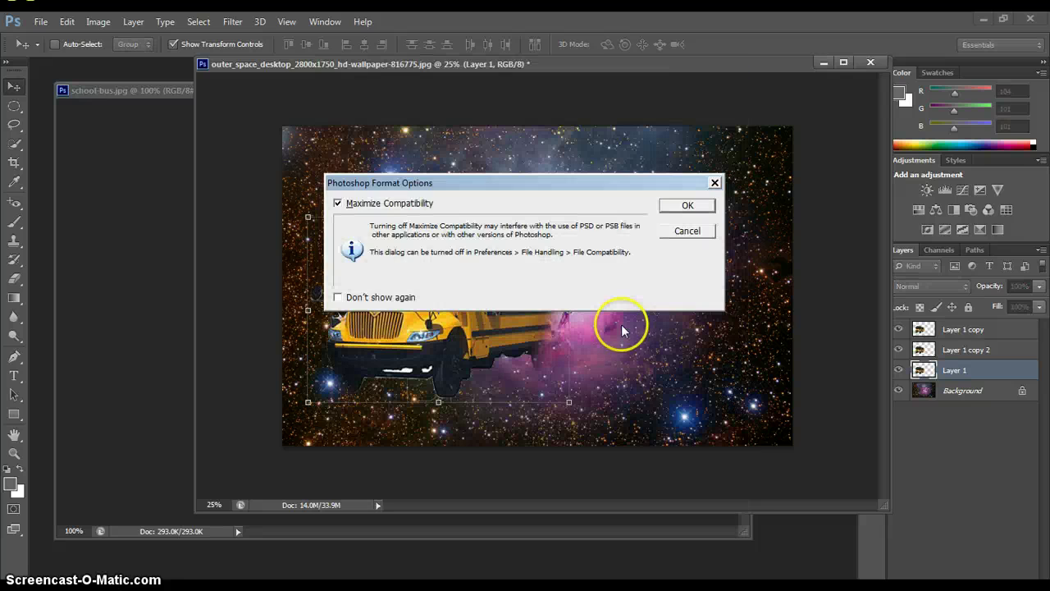
key("Return")
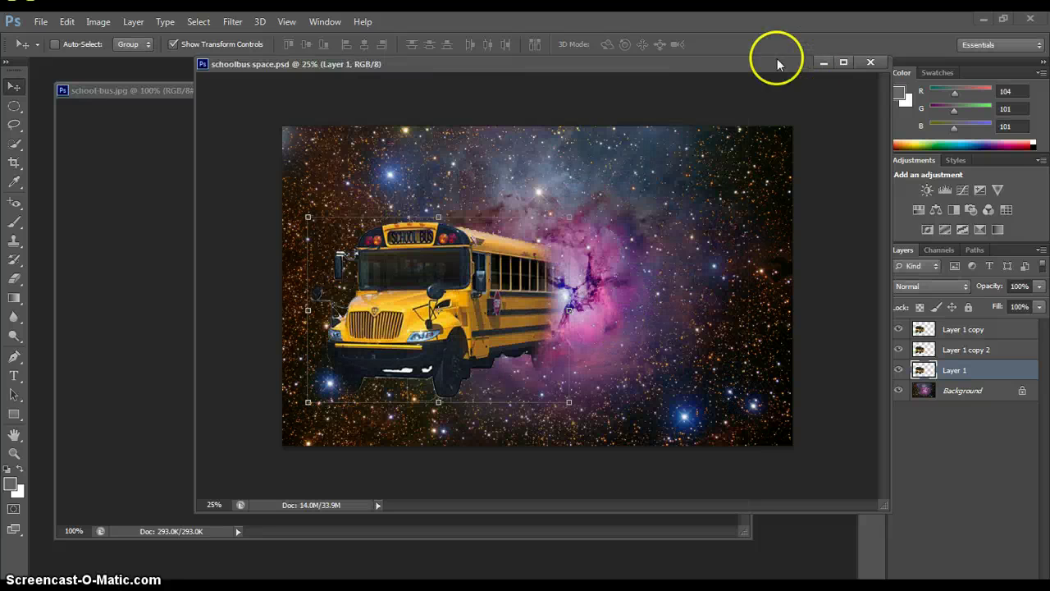
left_click_drag(777, 63, 680, 162)
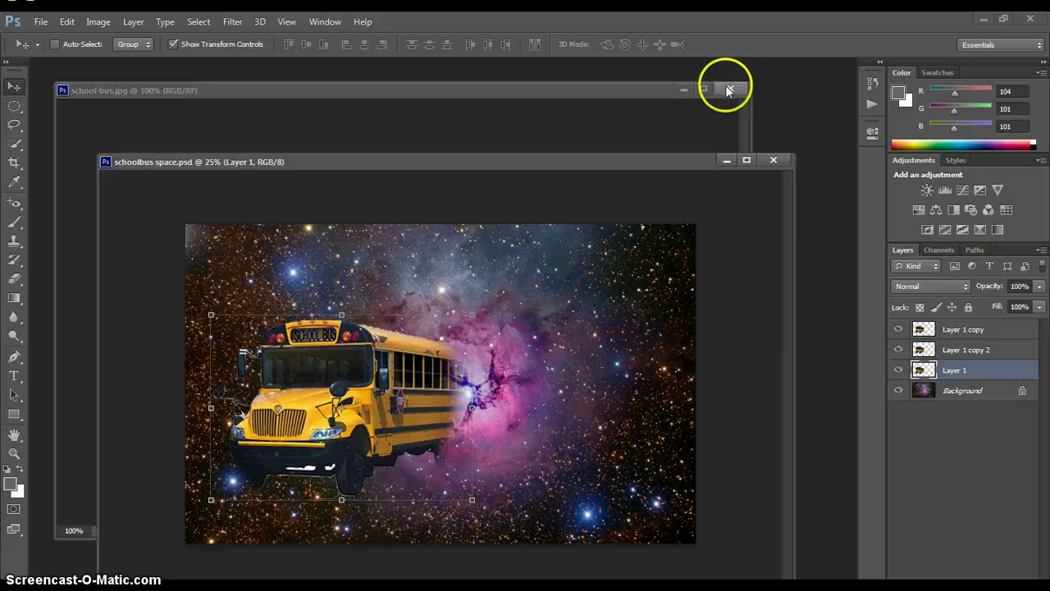